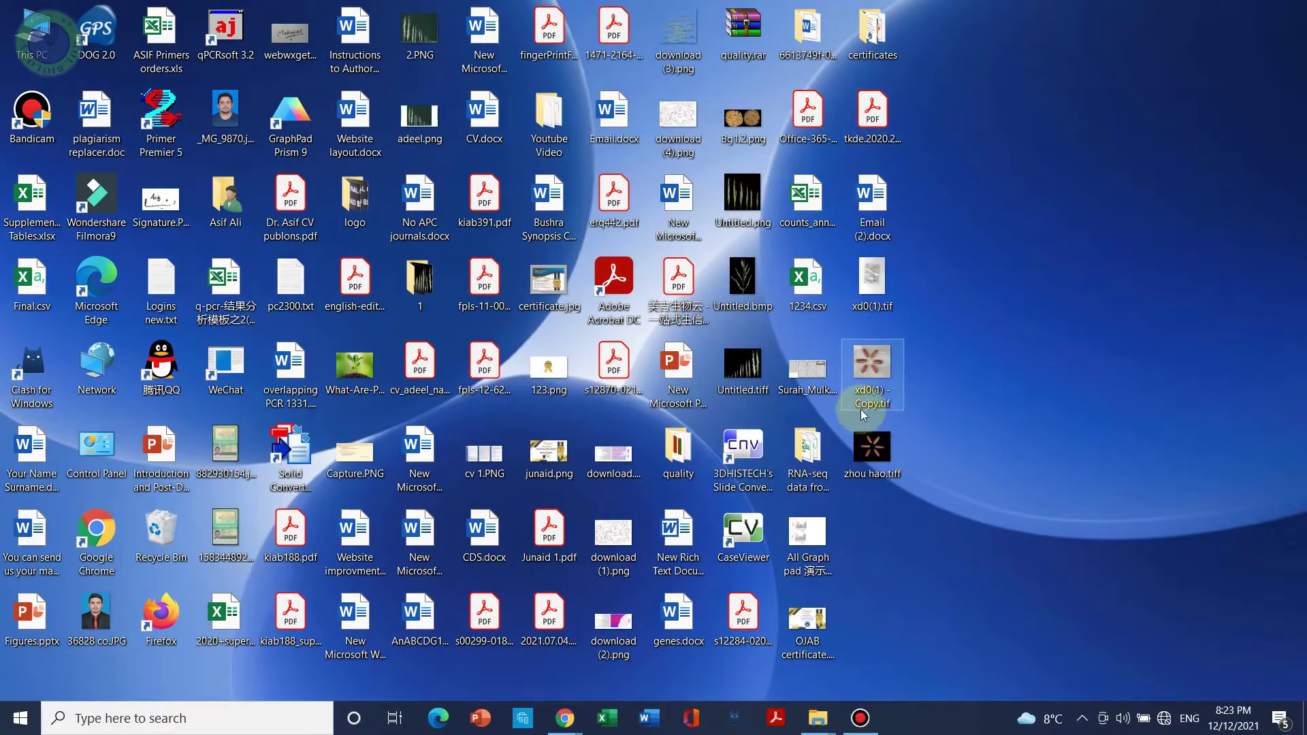
View Bg1.2.png in Photos, then bring up the Windows search panel
double_click(729, 117)
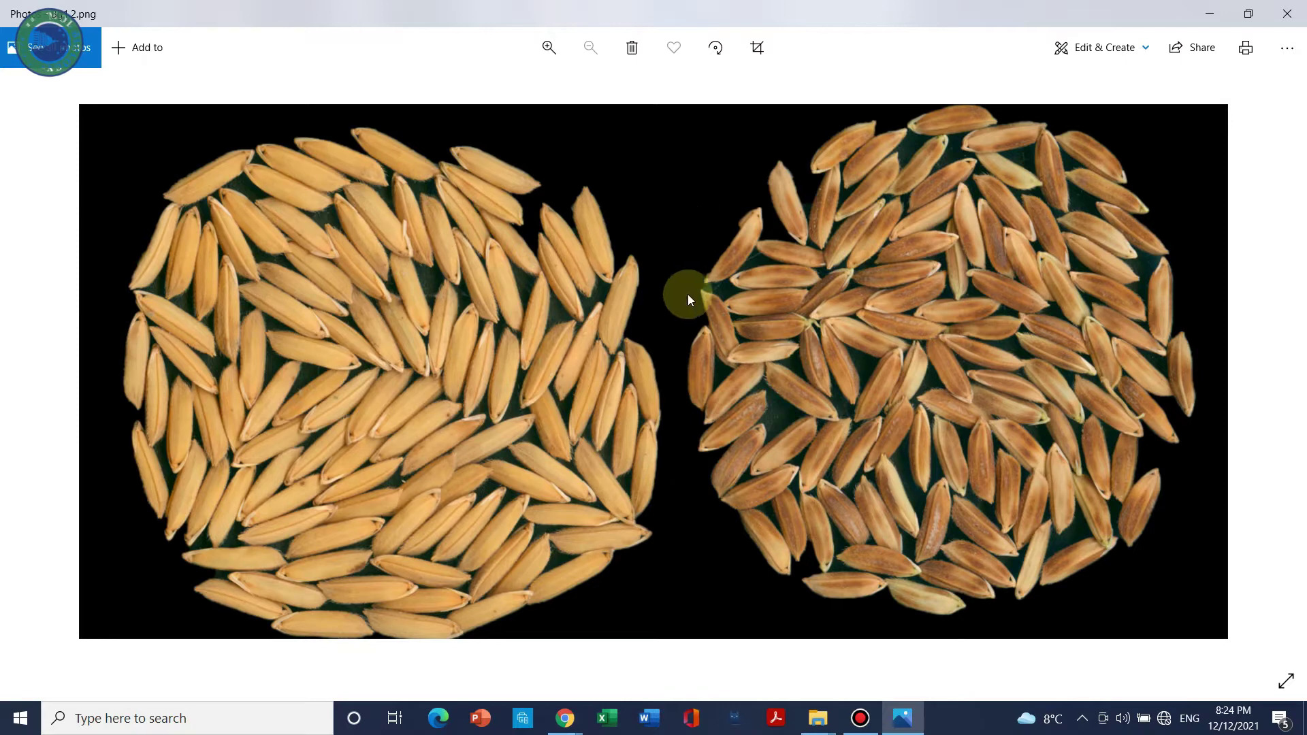
left_click(252, 723)
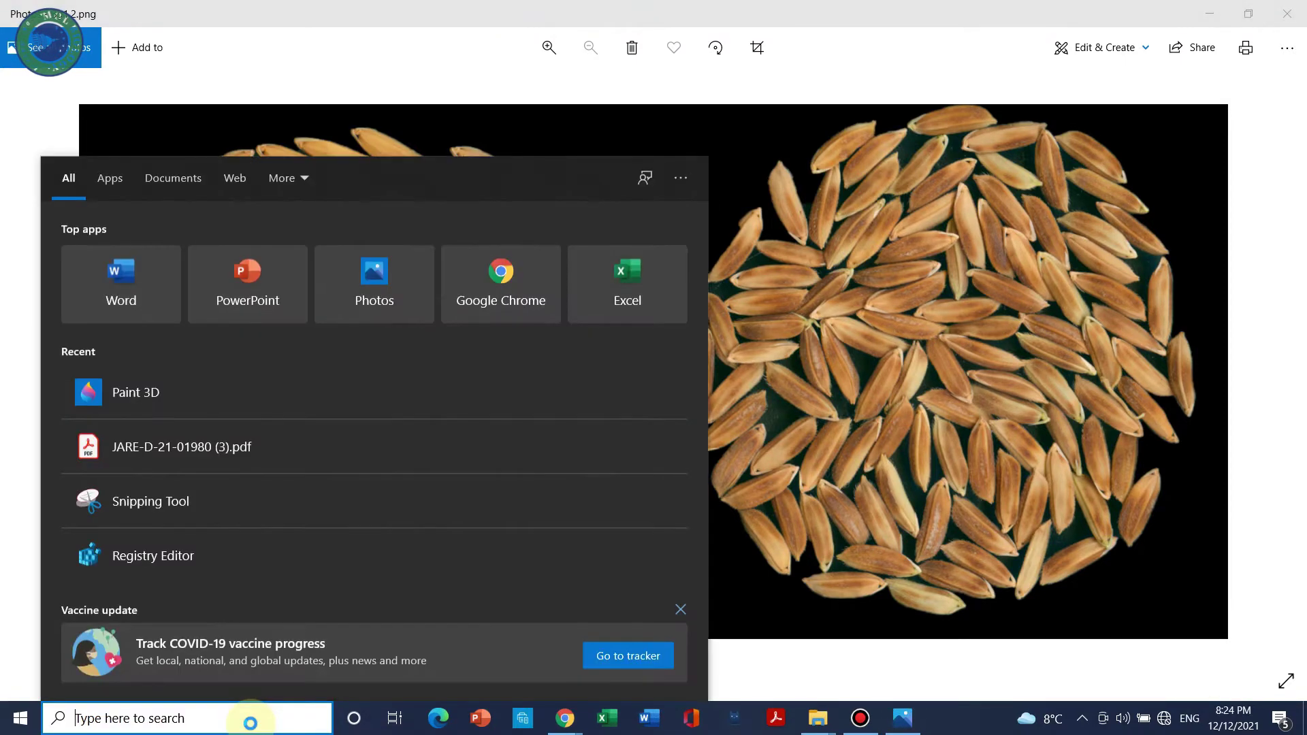
Launch Paint 3D from search and drag Bg1.2.png from the desktop onto its canvas
type("paint")
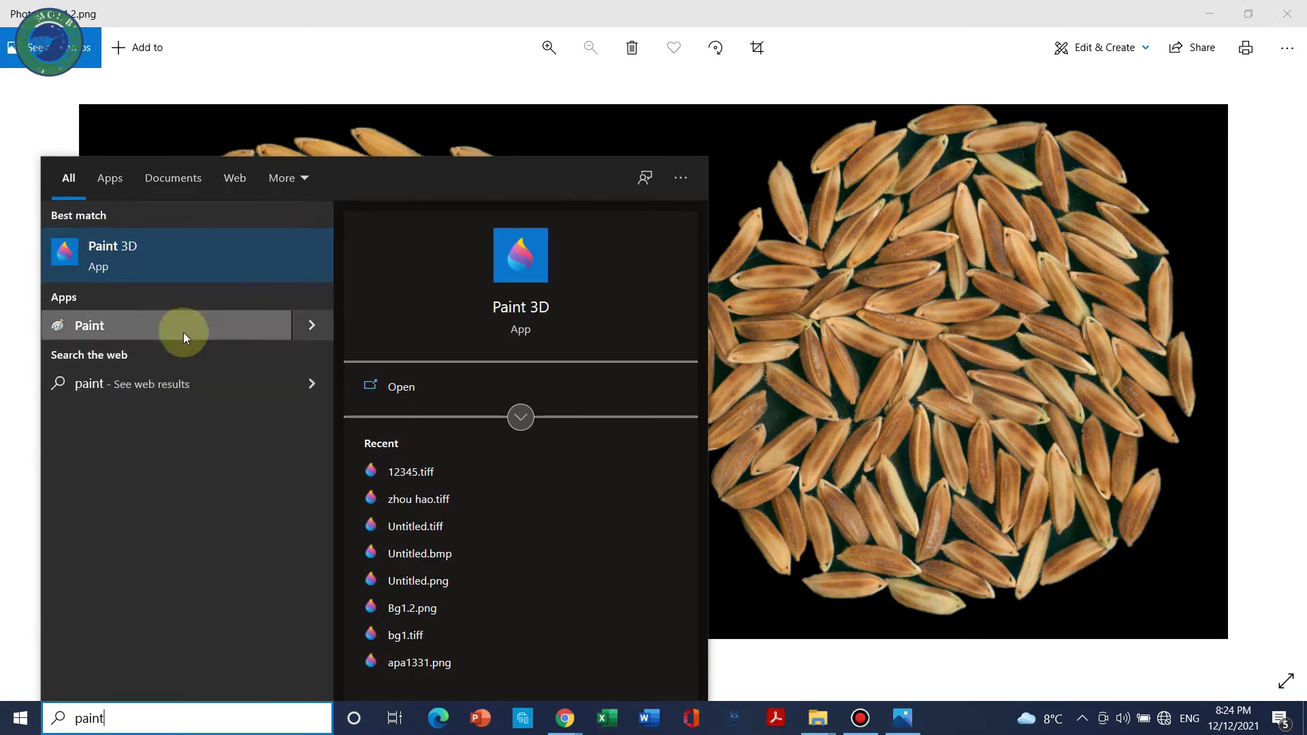
left_click(169, 259)
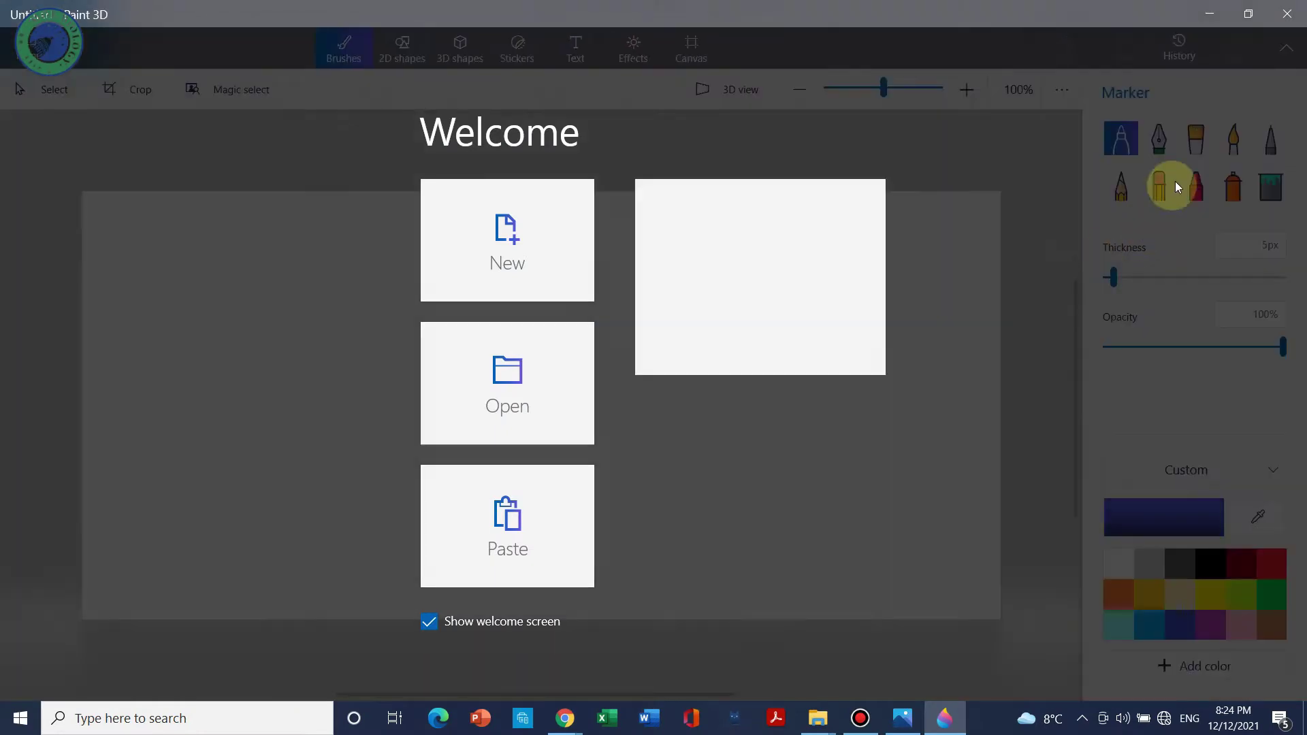
left_click(1216, 16)
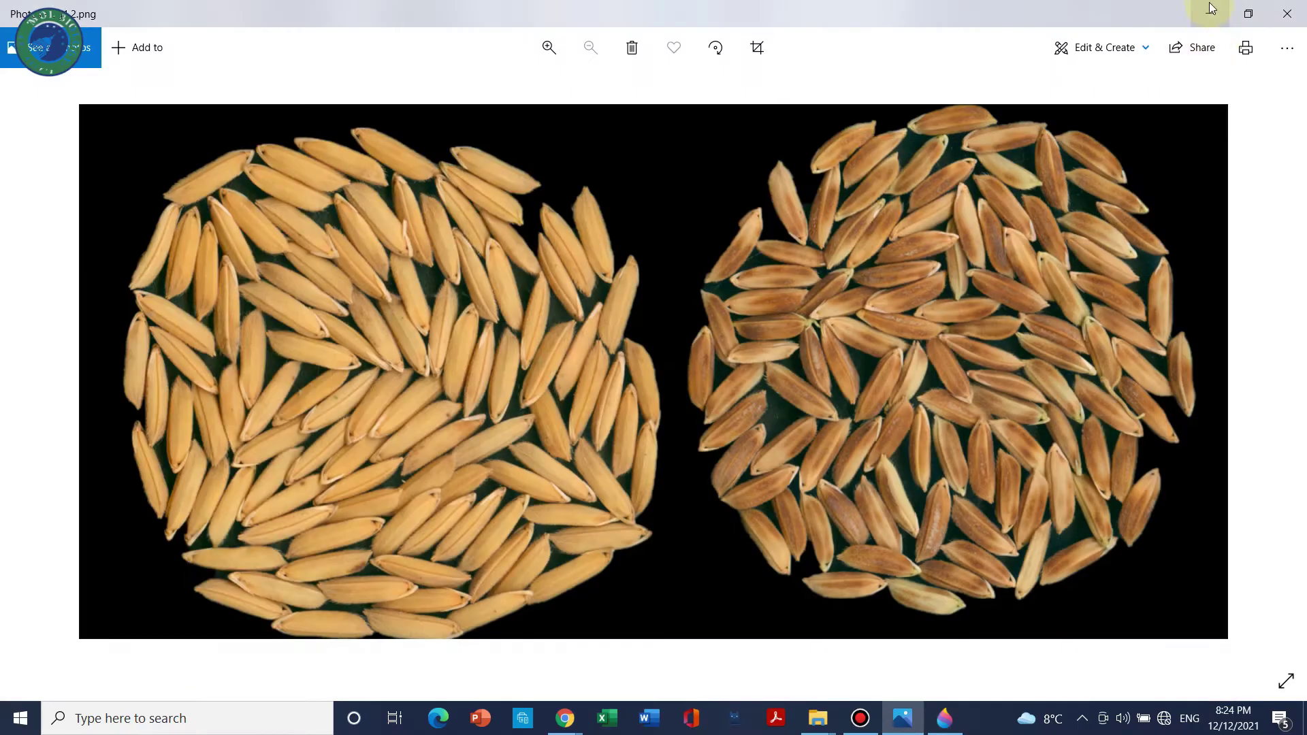
left_click(1212, 13)
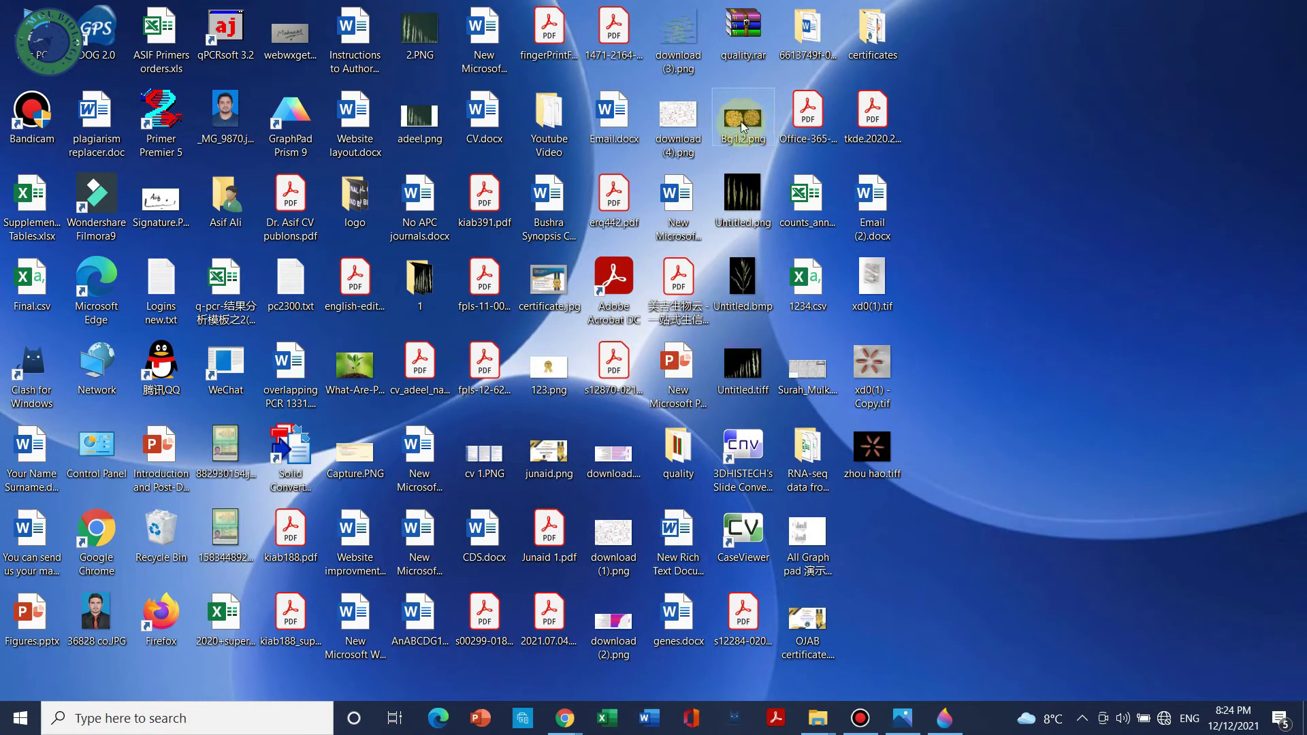
mouse_move(742, 119)
left_mouse_down()
mouse_move(875, 441)
mouse_move(939, 700)
mouse_move(750, 441)
left_mouse_up()
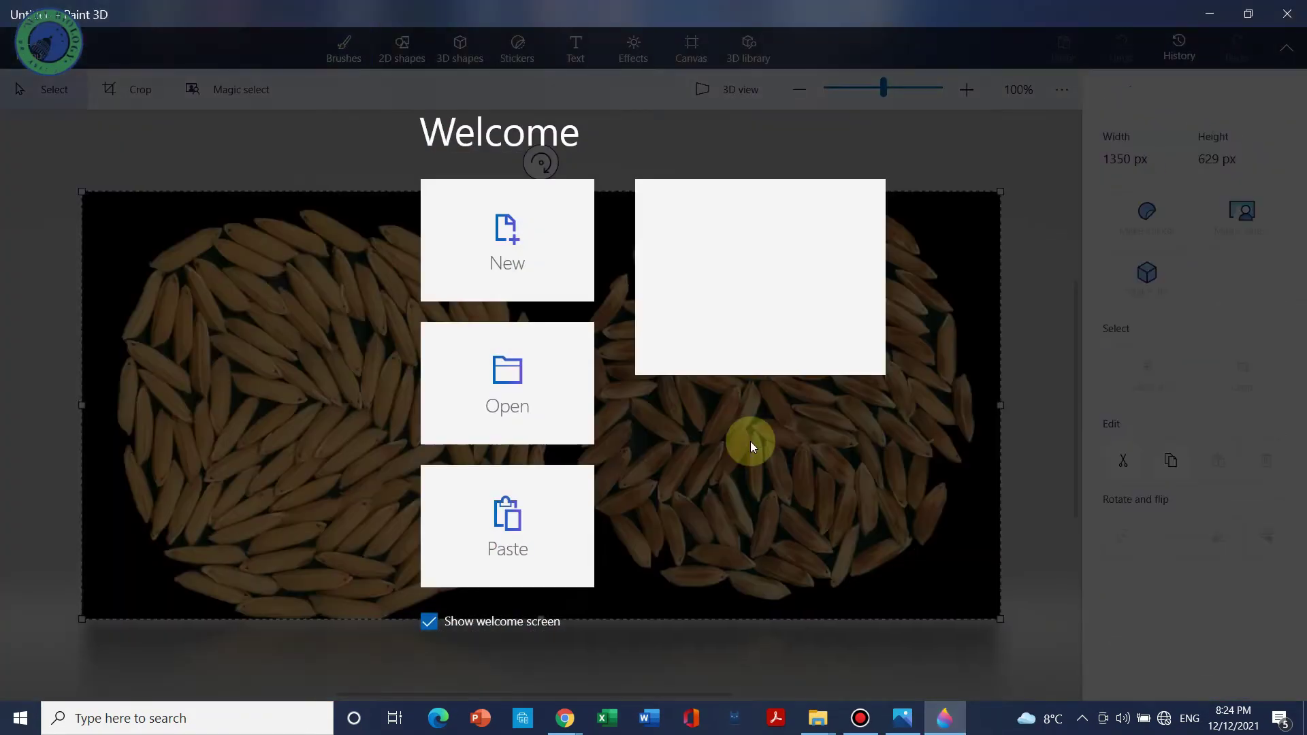
left_click(1018, 356)
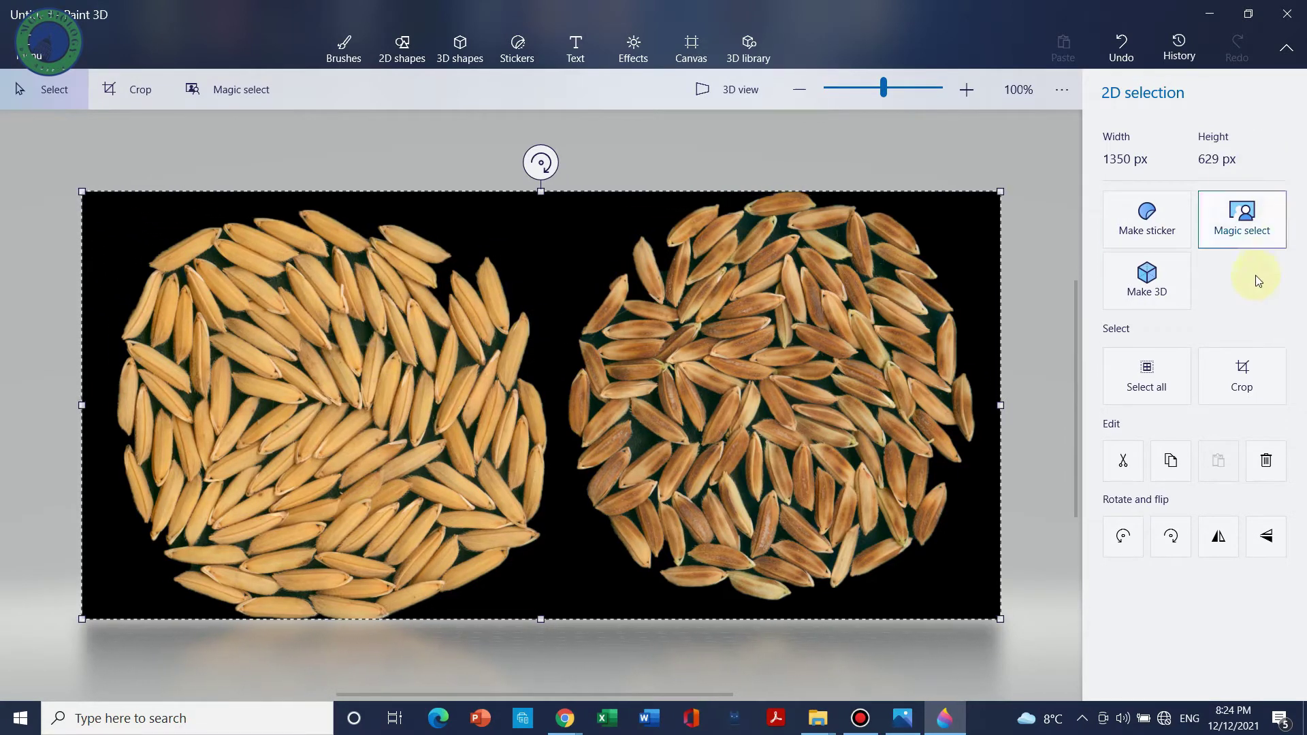
Start Magic select and pull the focus box's left edge slightly inward
left_click(1243, 233)
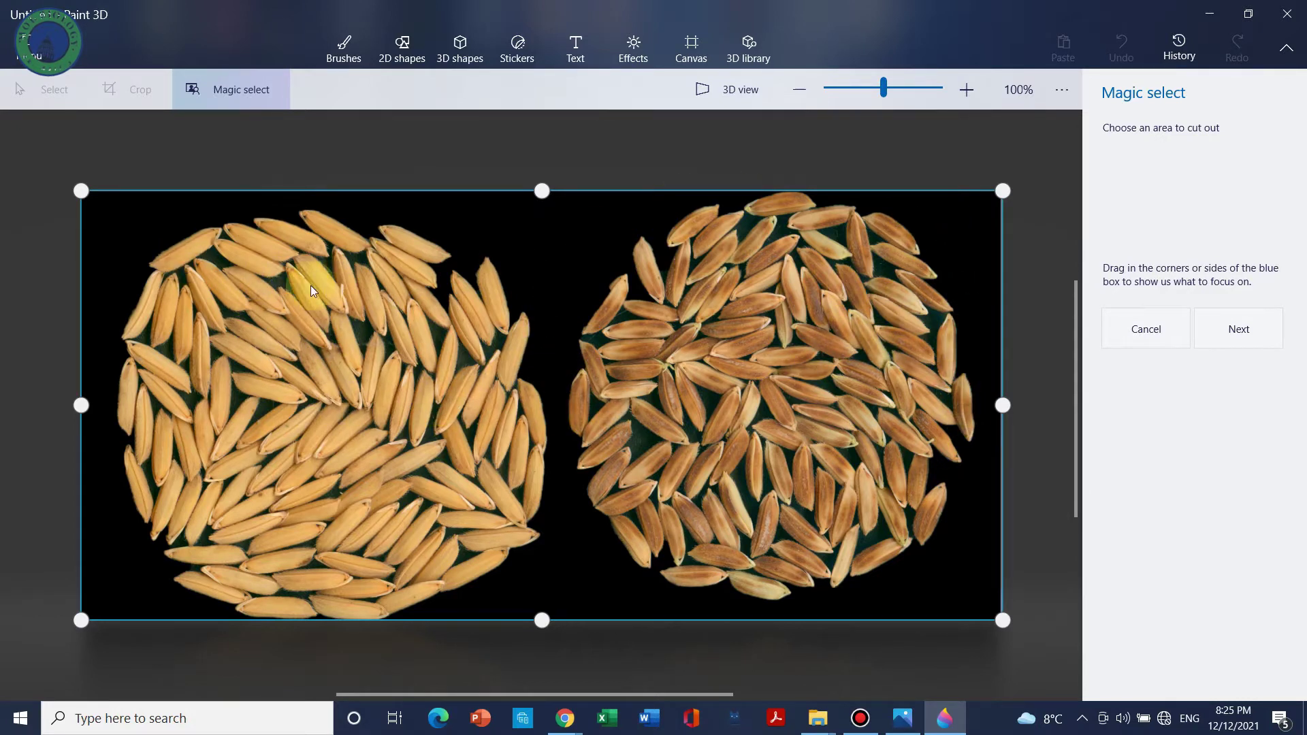
left_click_drag(83, 405, 102, 405)
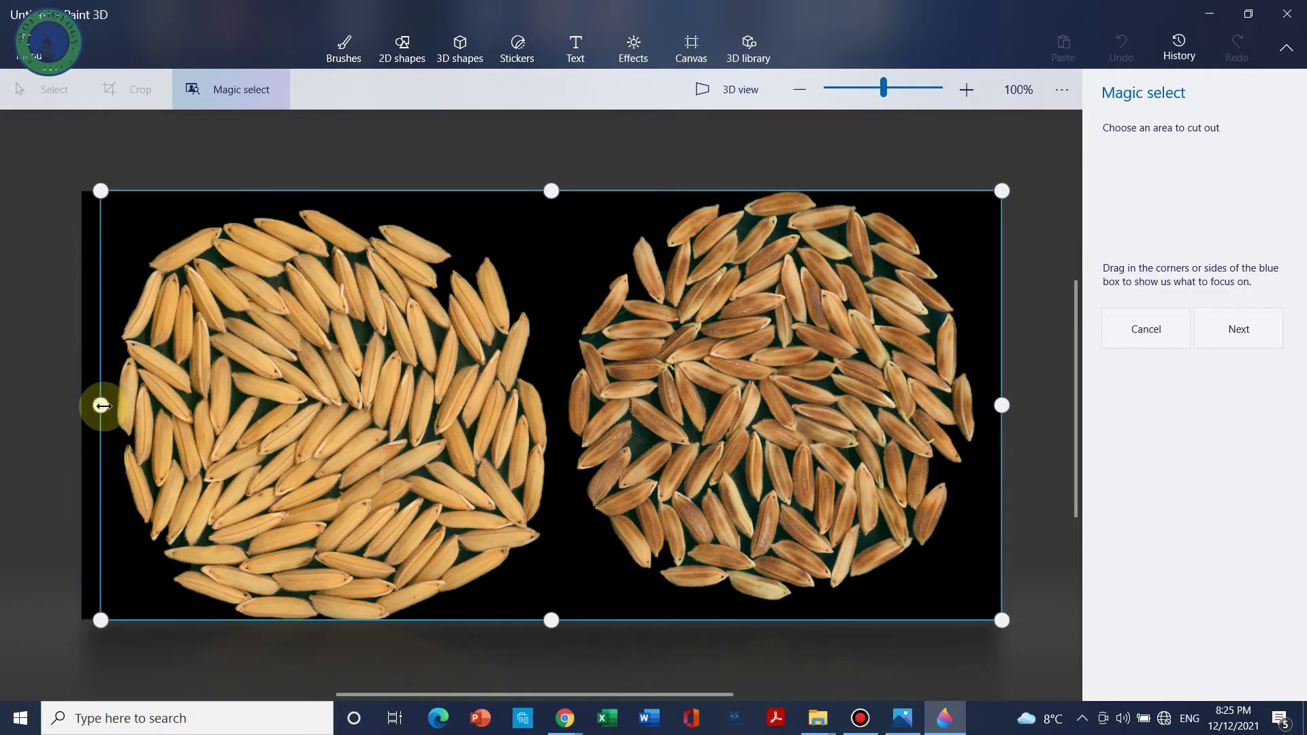
Accept the focus area and add the right brown rice pile to the cutout
left_click(1249, 342)
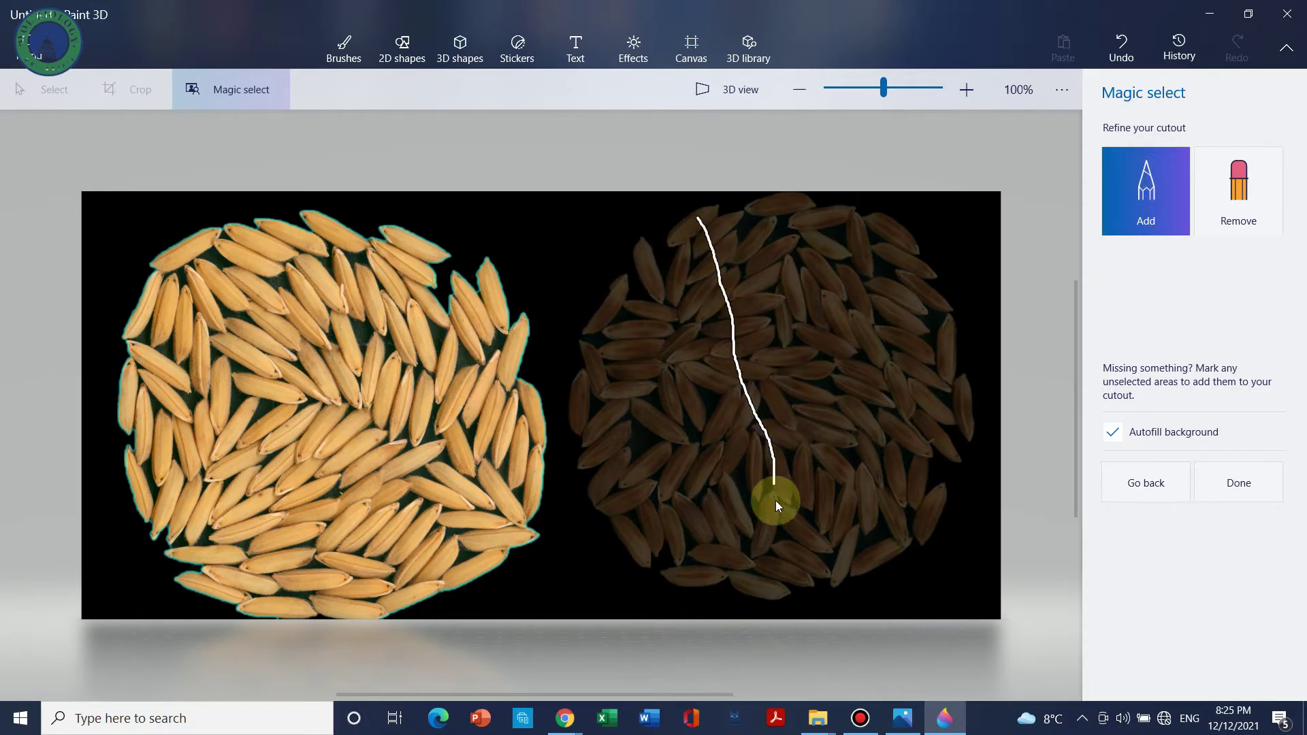
left_click_drag(777, 582, 777, 583)
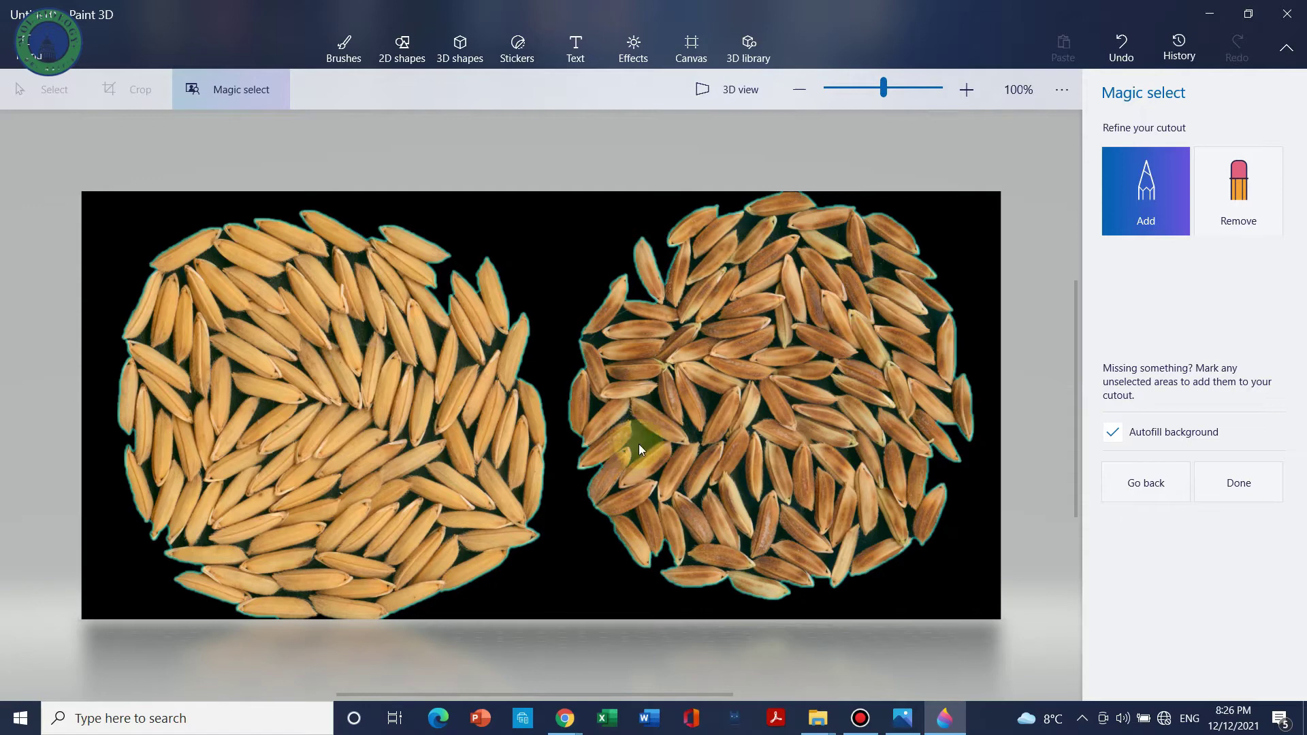
Exclude the stray grain at the right pile's edge and finish the cutout
left_click(1237, 202)
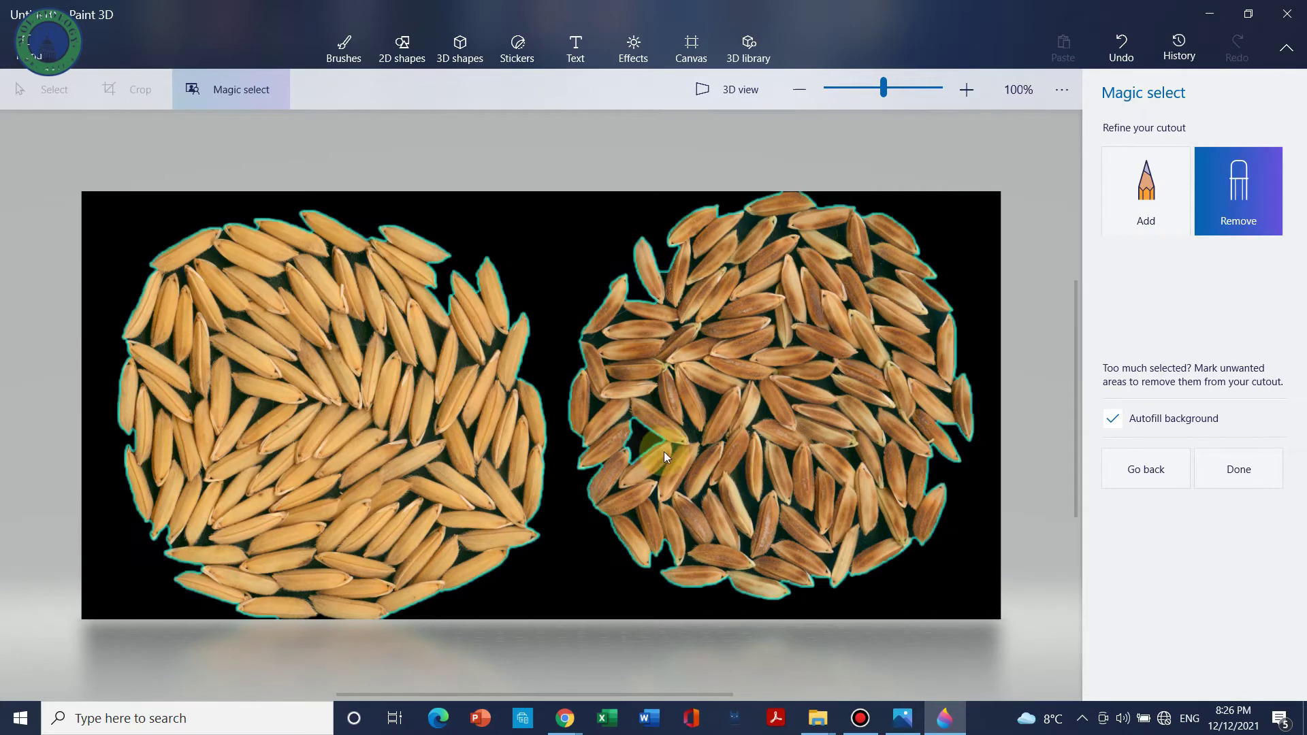
left_click(707, 393)
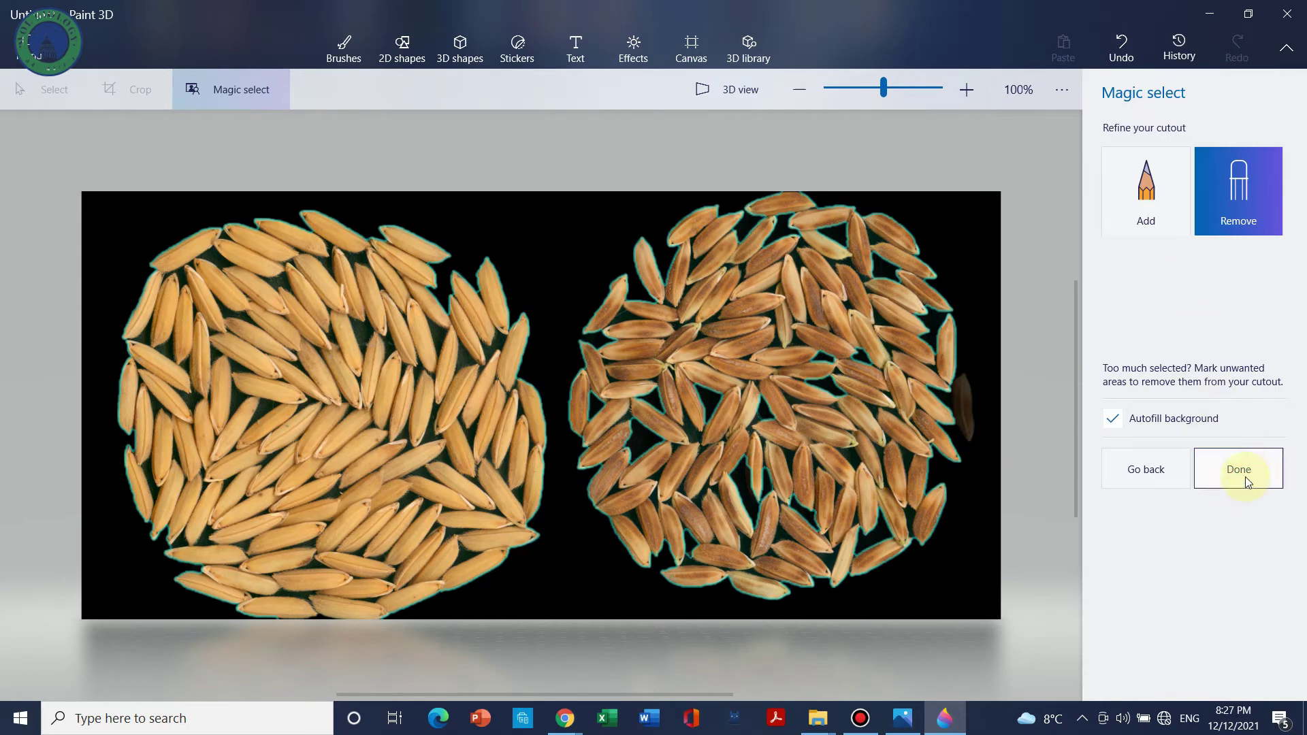
left_click(1245, 479)
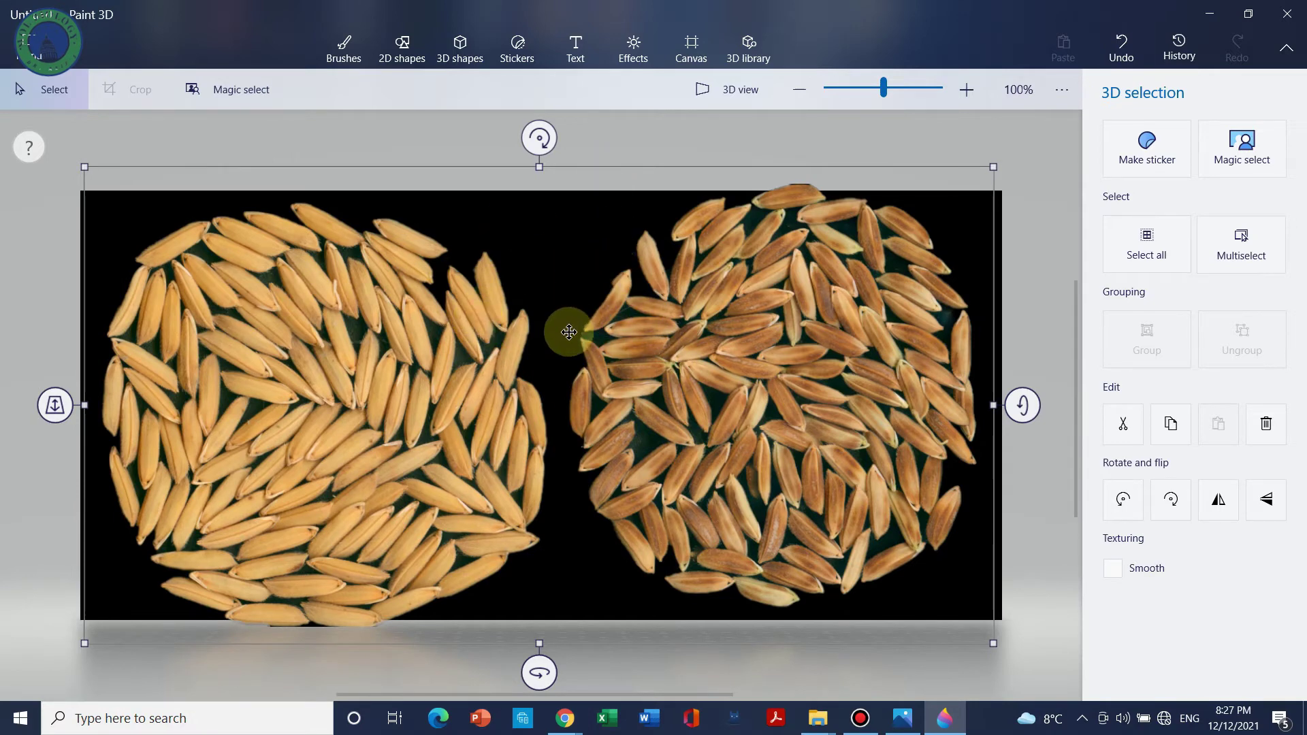
Drag the rice cutout down and delete the black background image, leaving white canvas
left_click_drag(472, 344, 484, 584)
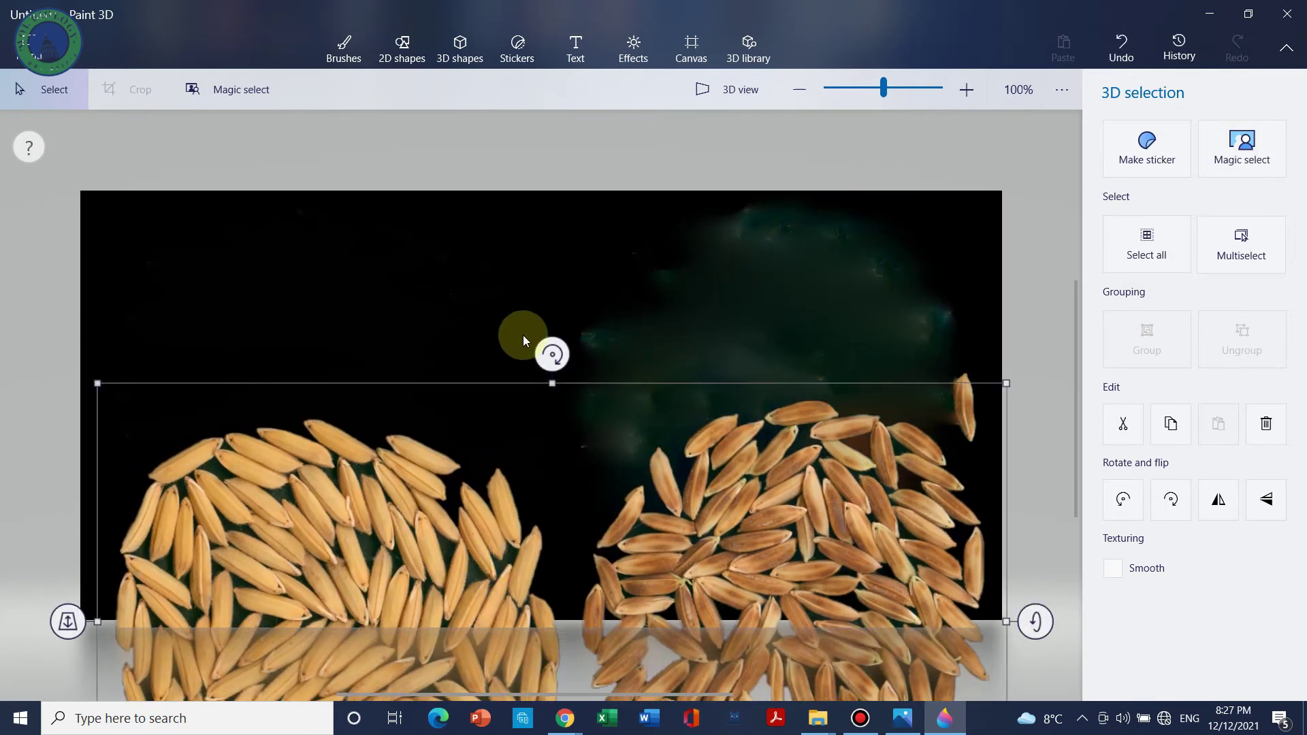
left_click(561, 272)
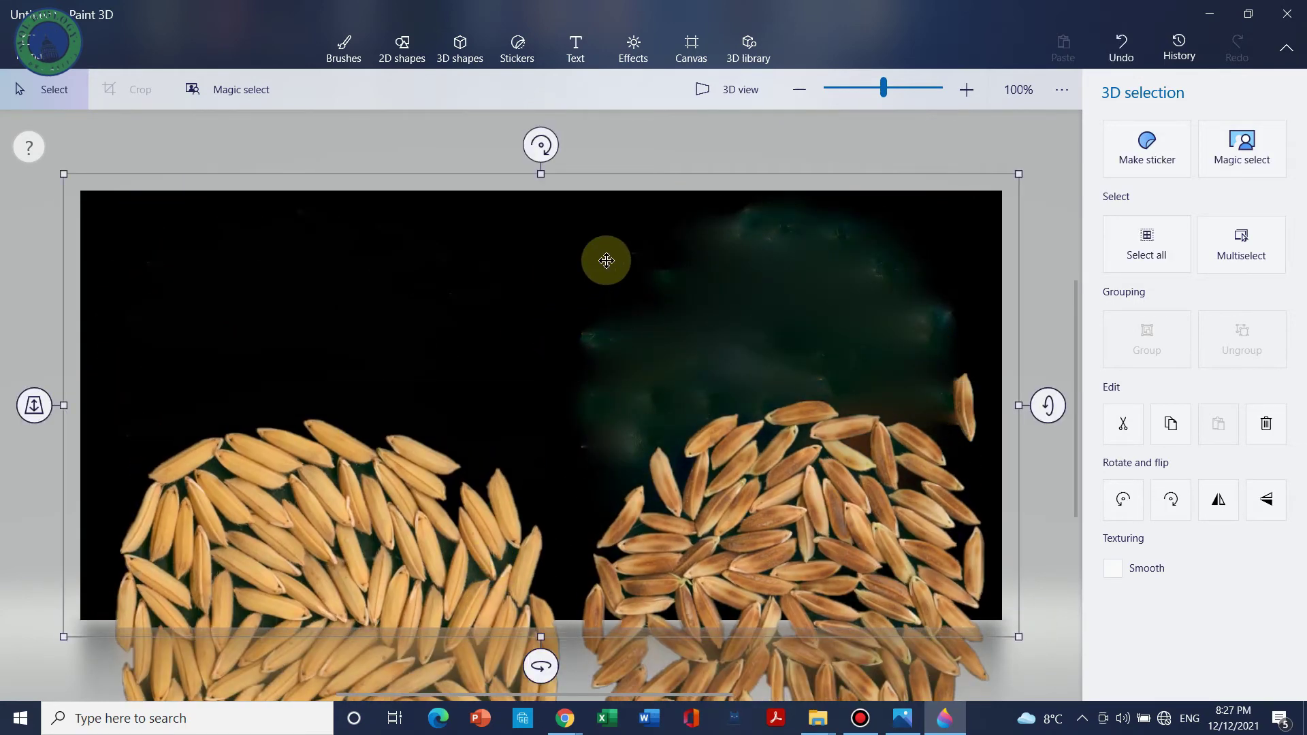
left_click(1265, 424)
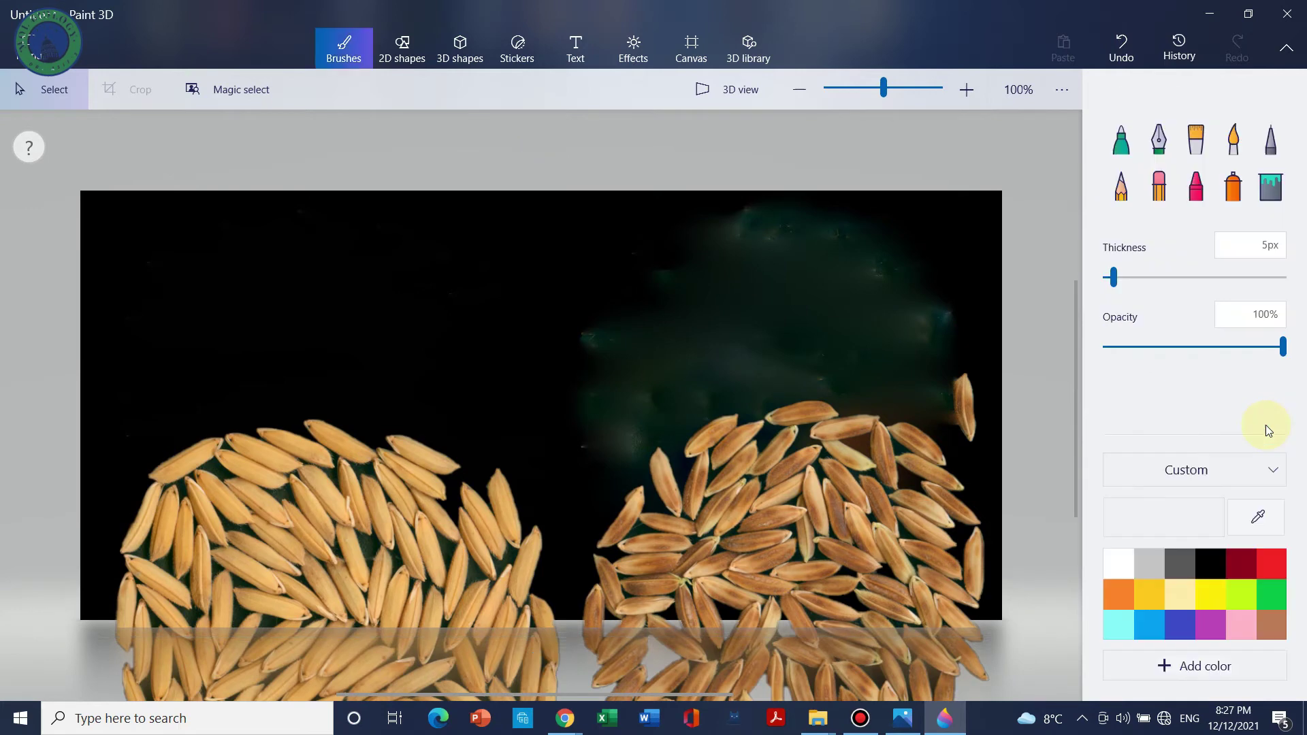
left_click(558, 449)
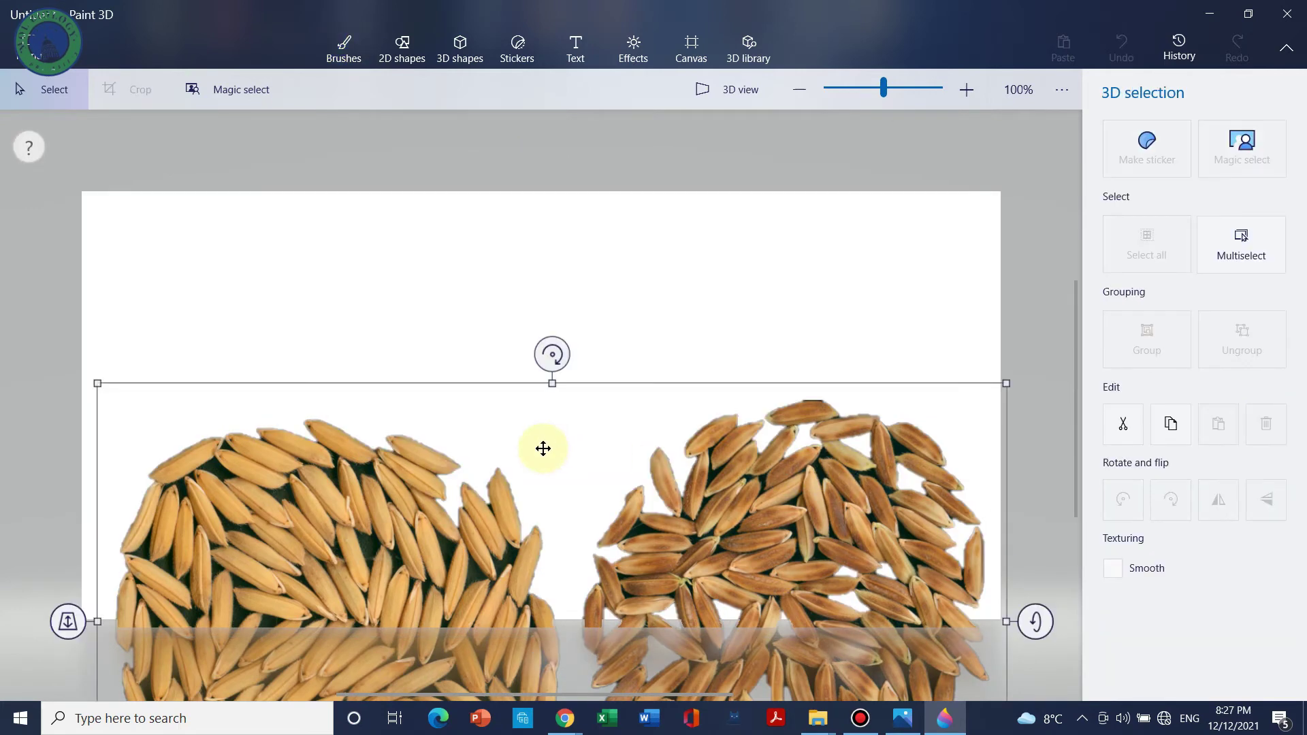
Move and resize the rice cutout until it fills the white canvas, then deselect it
left_click_drag(542, 446, 517, 246)
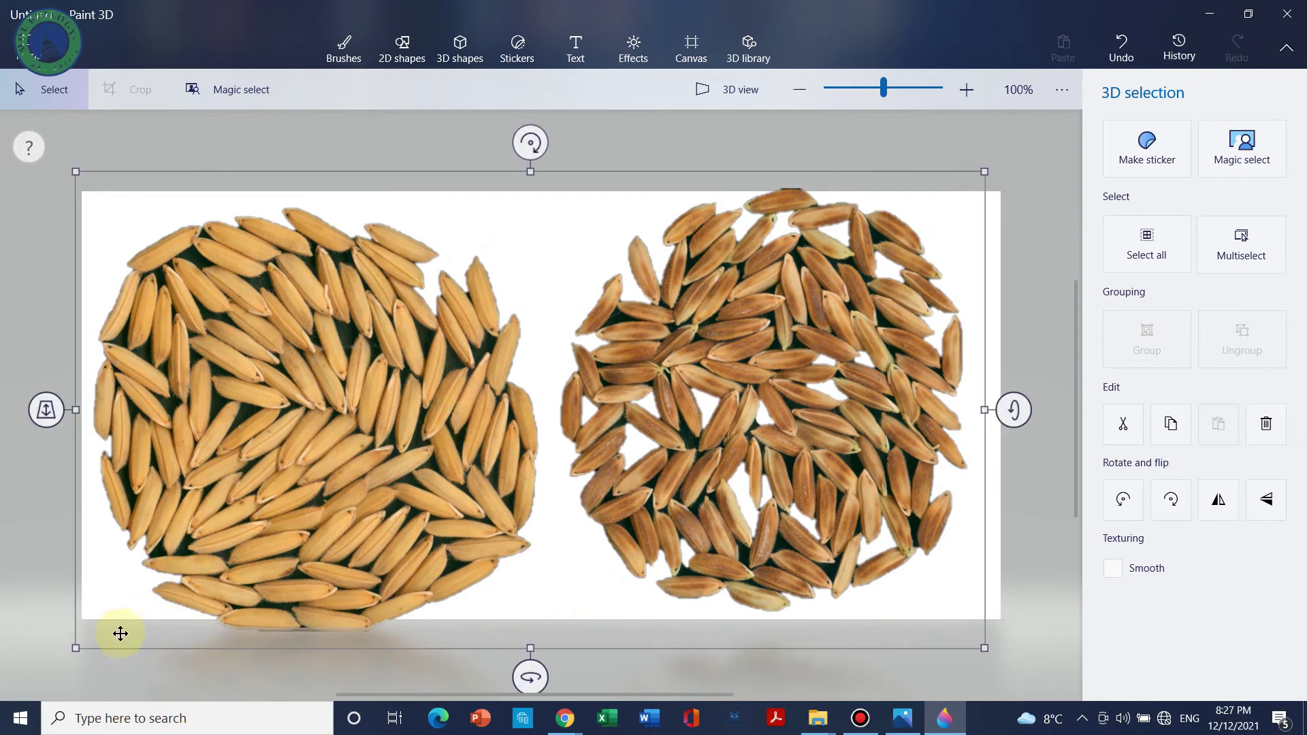
left_click_drag(73, 649, 177, 576)
left_click_drag(488, 398, 420, 381)
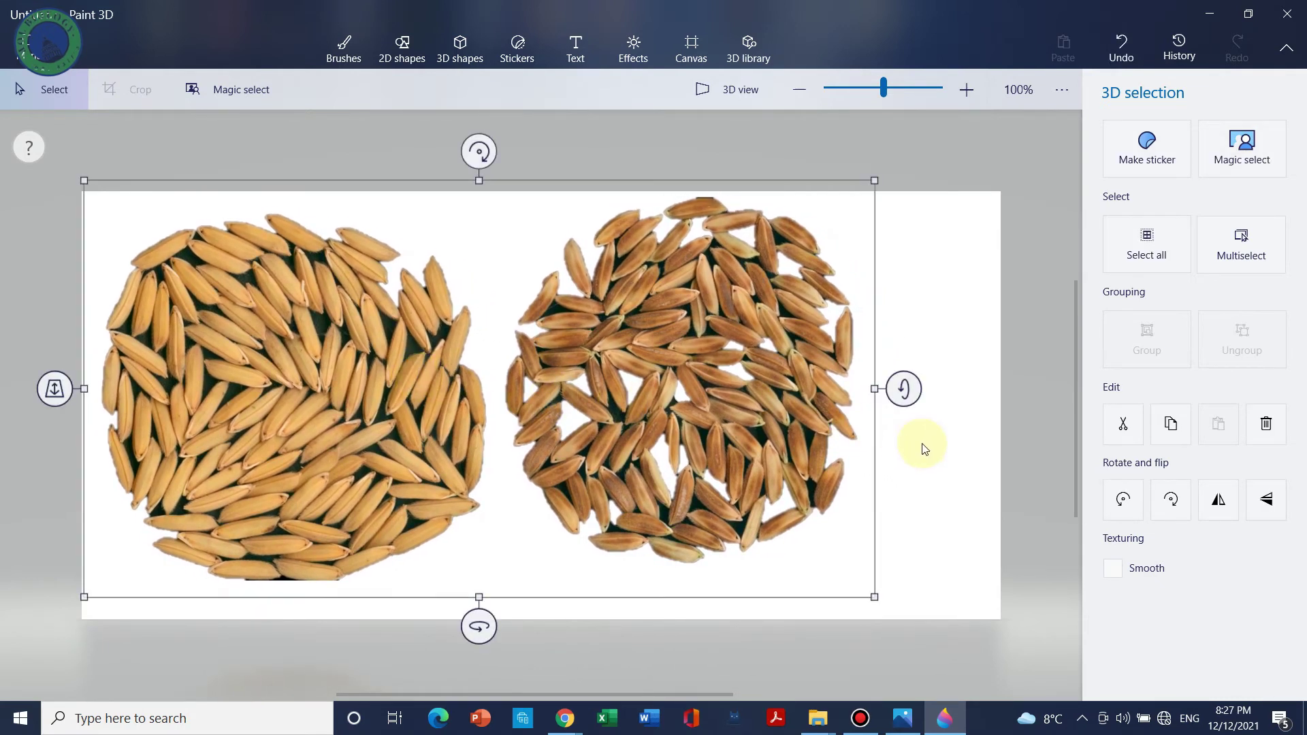
left_click_drag(873, 596, 907, 622)
left_click_drag(660, 438, 695, 444)
left_click_drag(939, 617, 966, 634)
left_click_drag(670, 488, 648, 480)
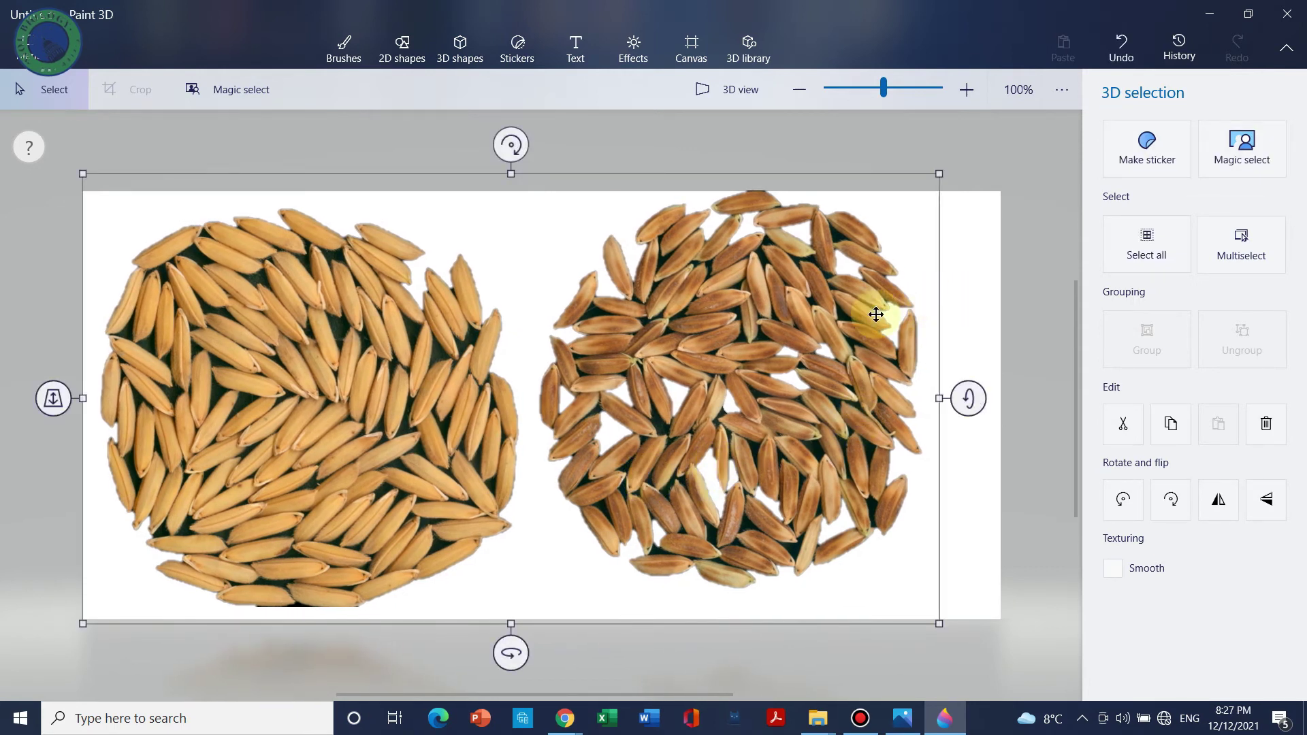
left_click(1010, 279)
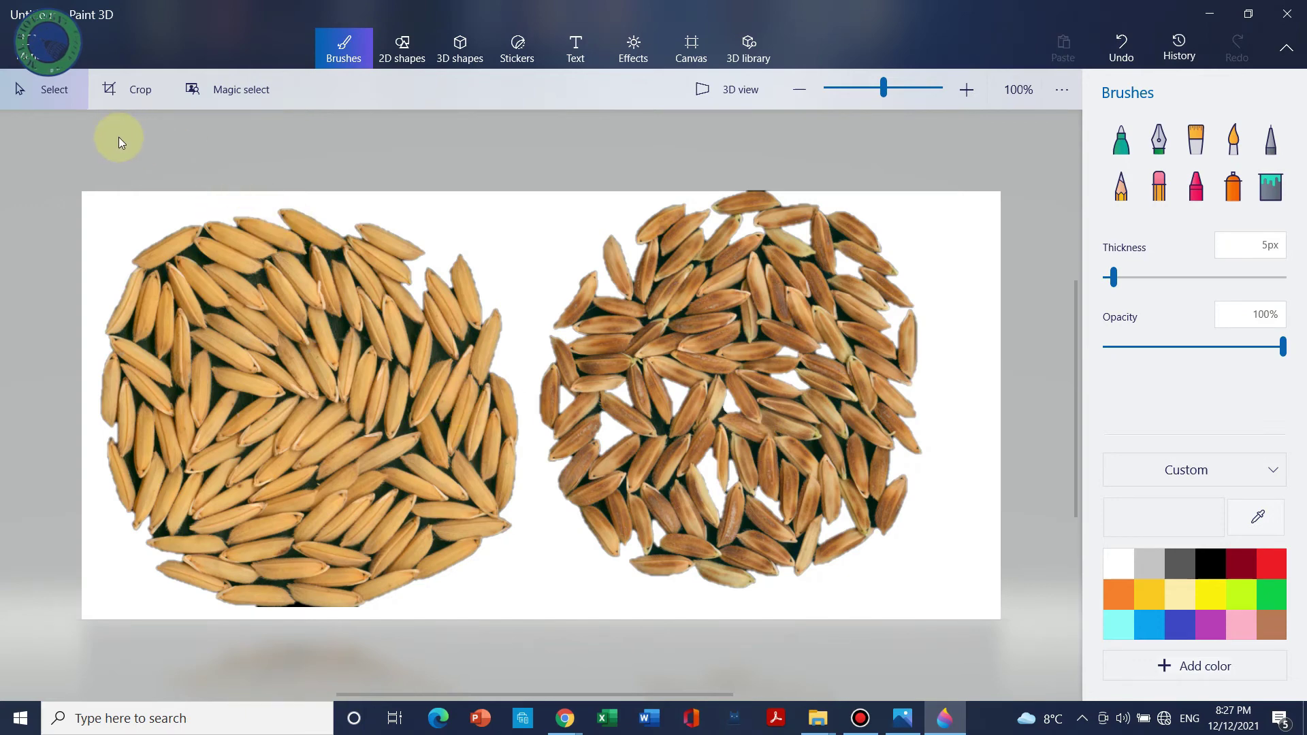
Export a copy as an image with format TIFF (image), bringing up the Desktop Save dialog
left_click(27, 31)
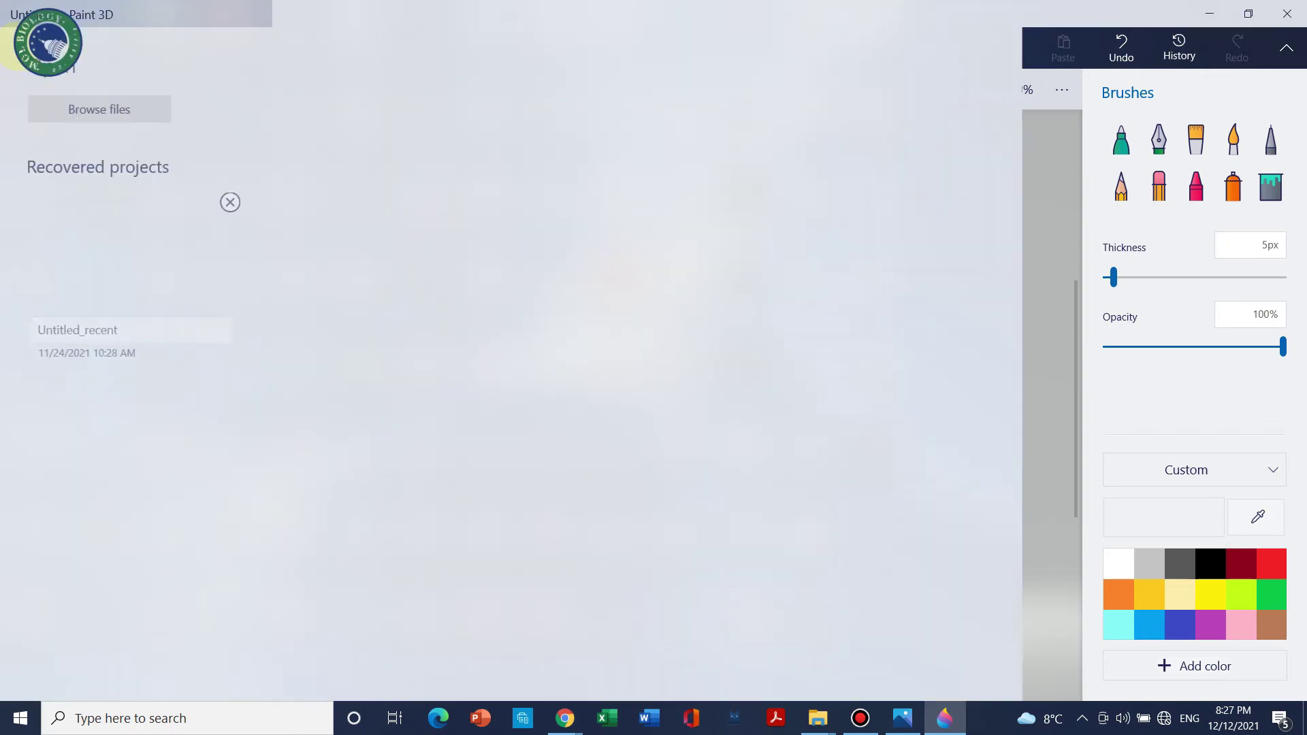
left_click(84, 230)
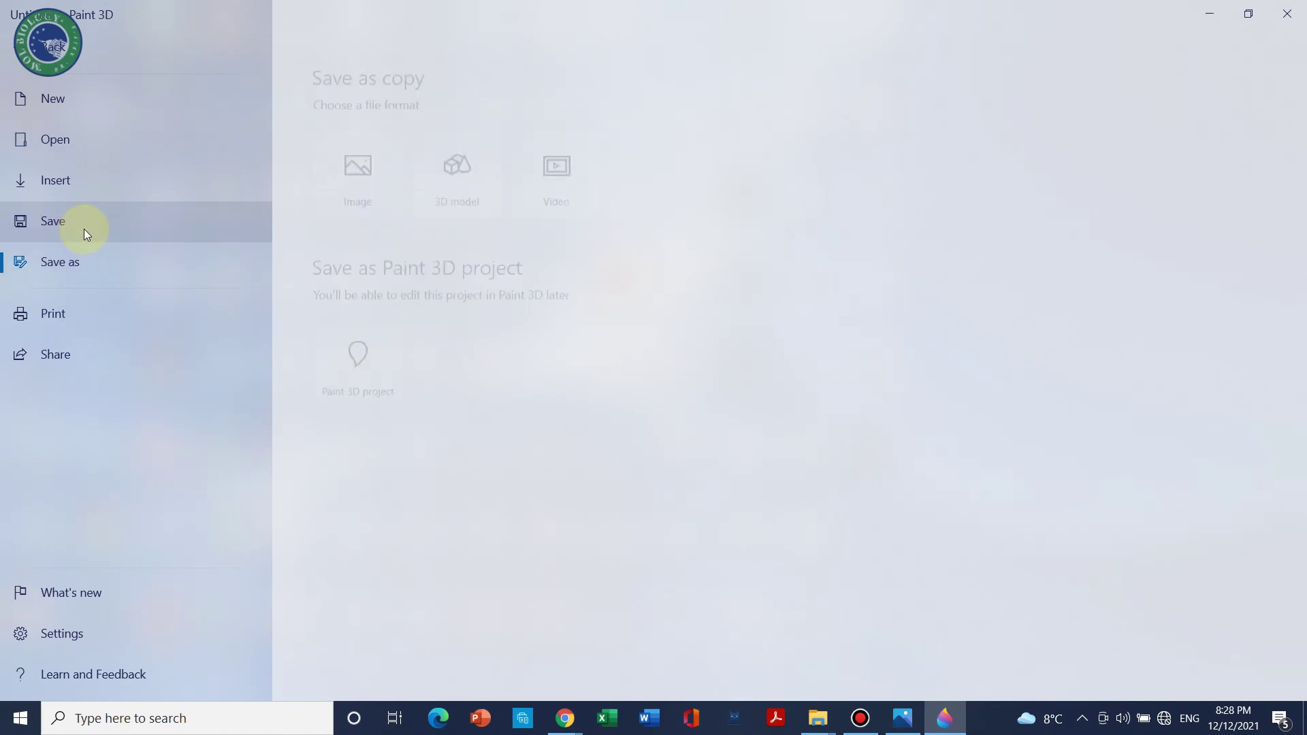
left_click(347, 175)
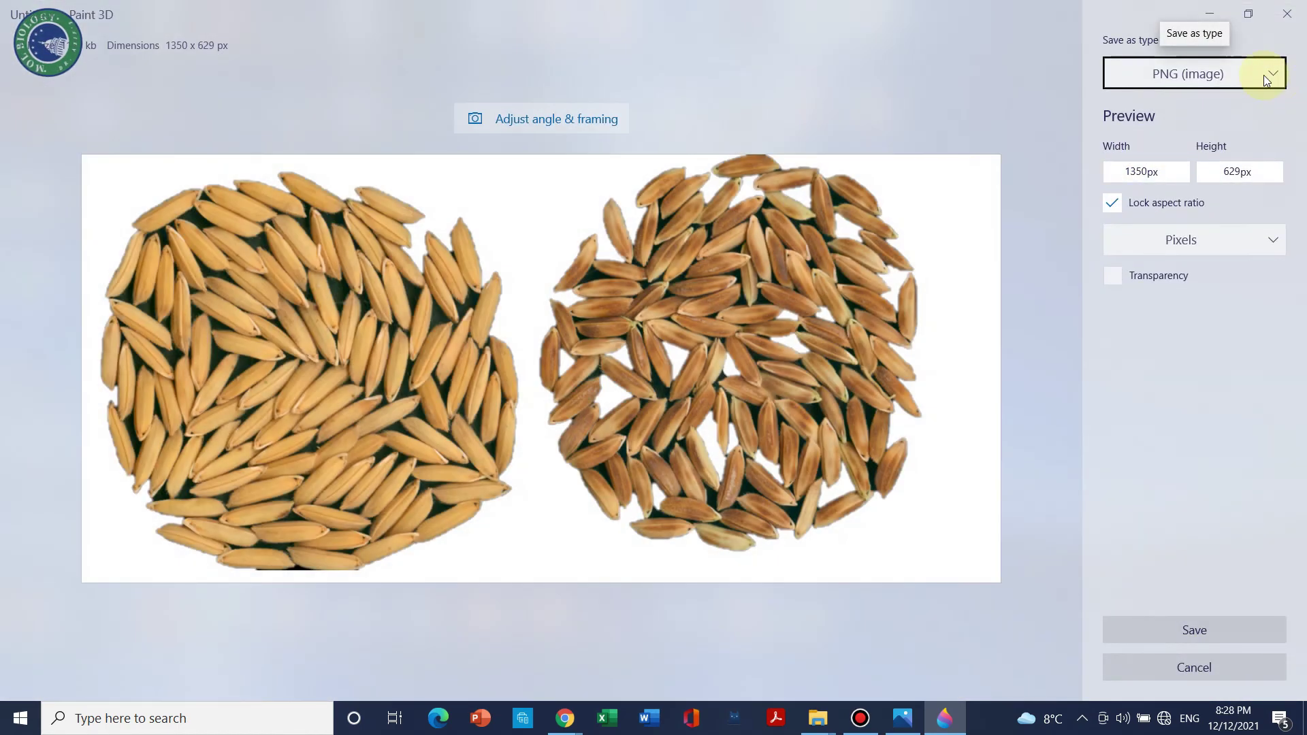
left_click(1263, 75)
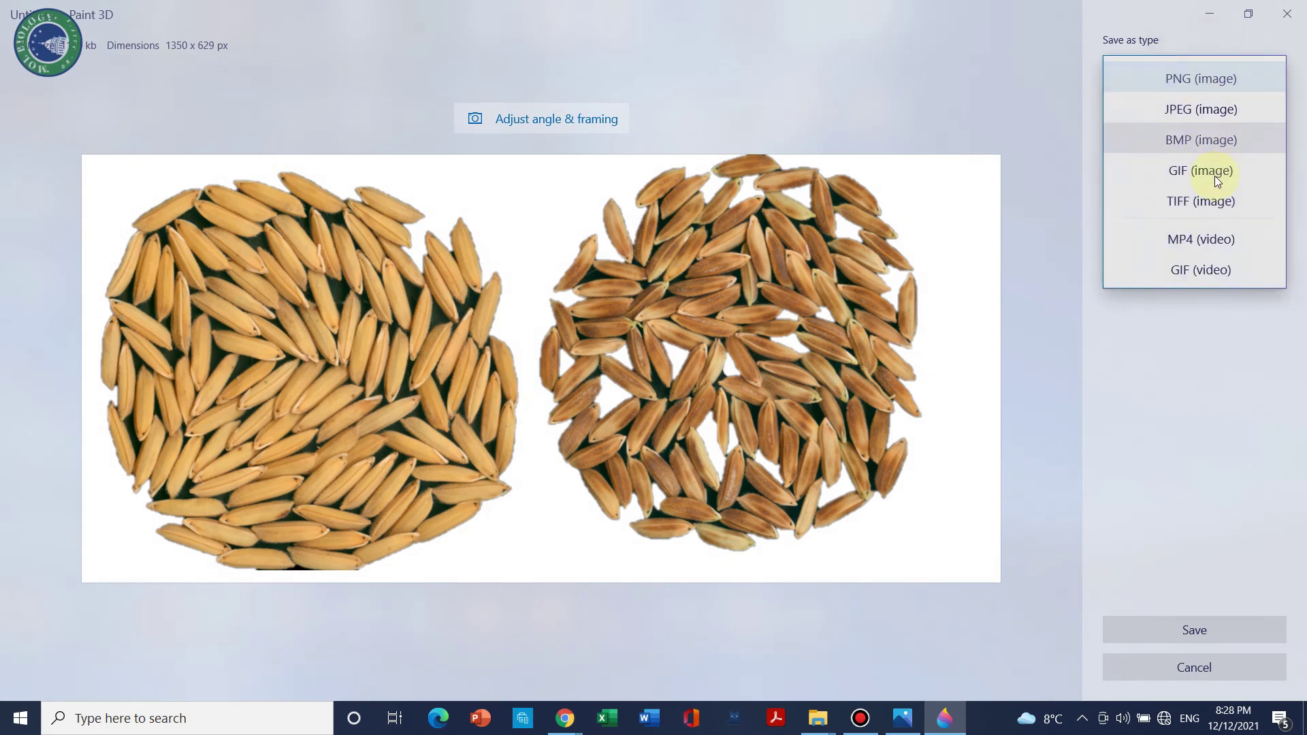
left_click(1210, 202)
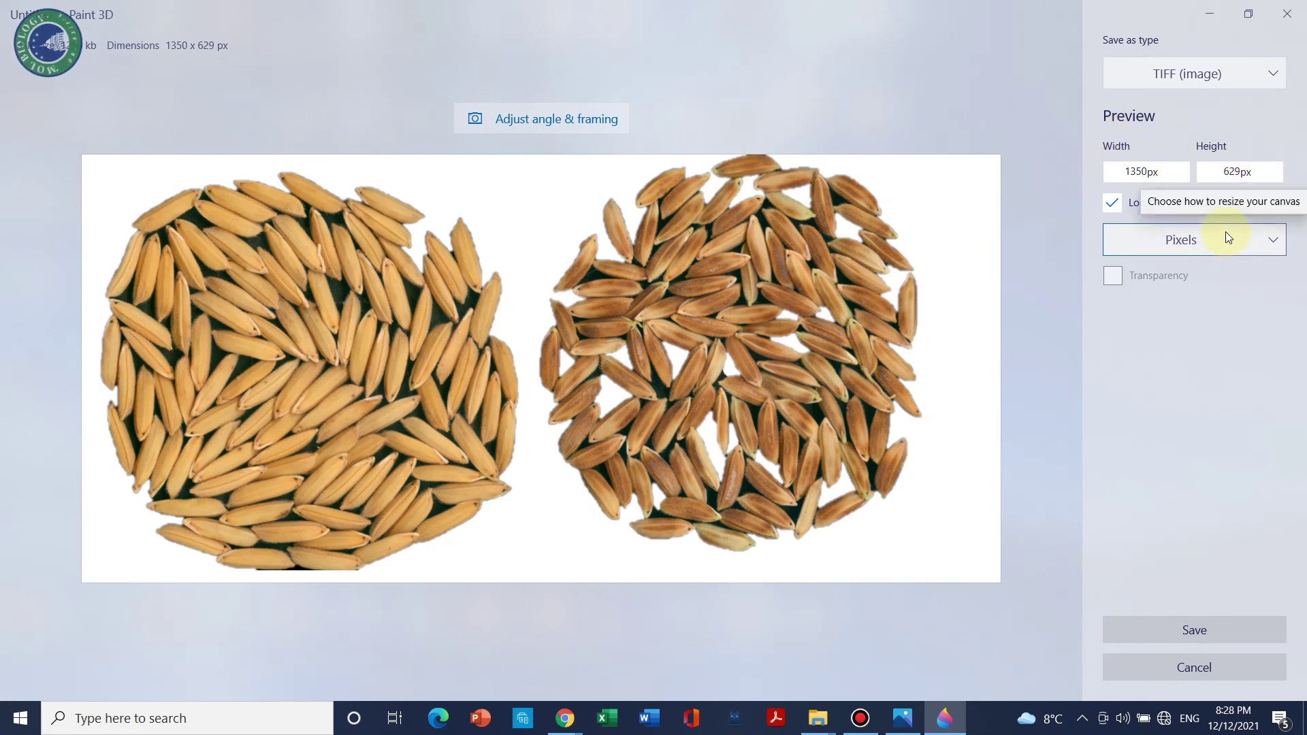
left_click(1218, 626)
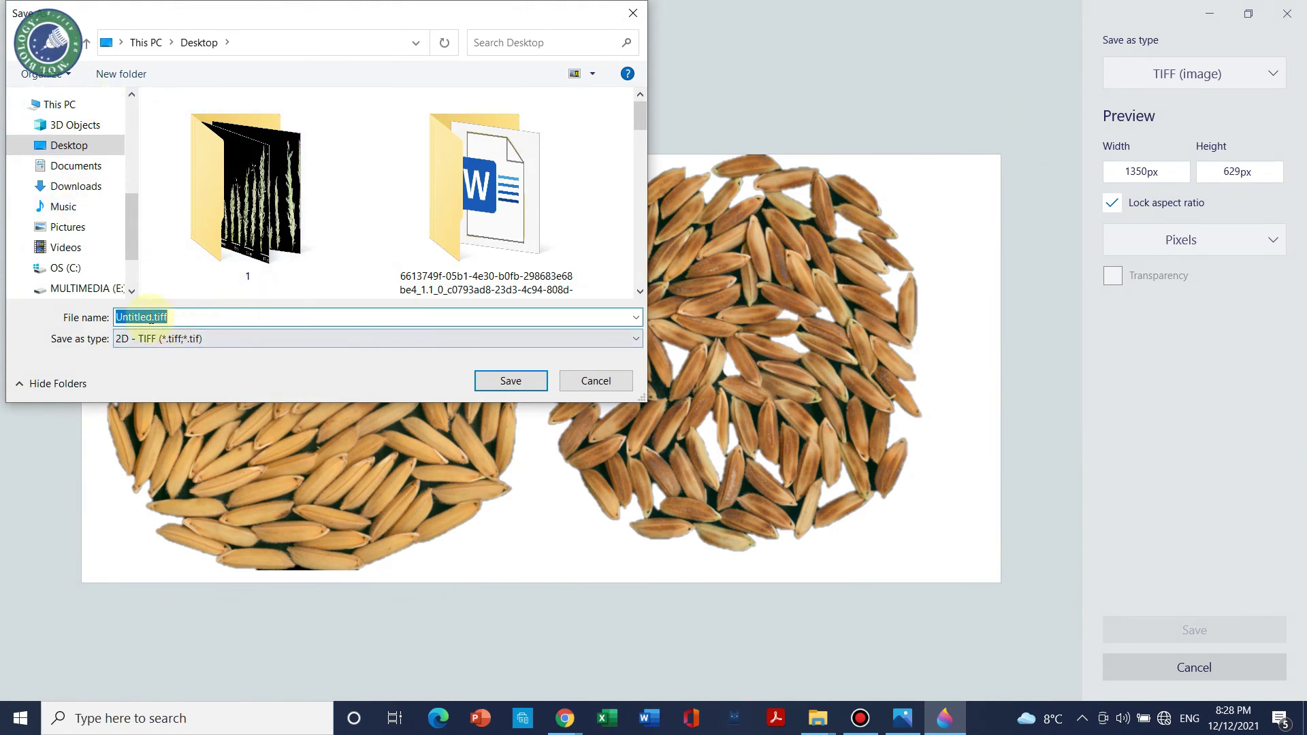
Save the TIFF to the Desktop under the name 'example bg r. tiff'
left_click(154, 317)
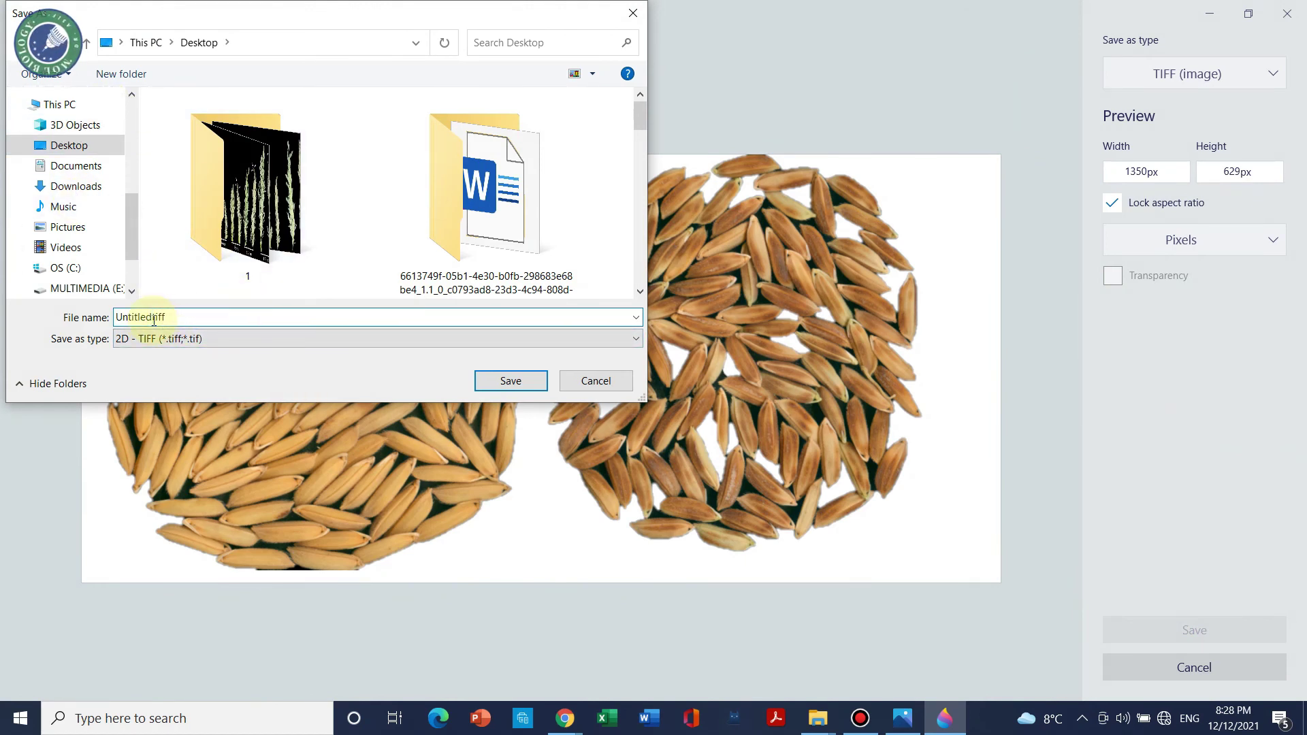
key("BackSpace")
type("e")
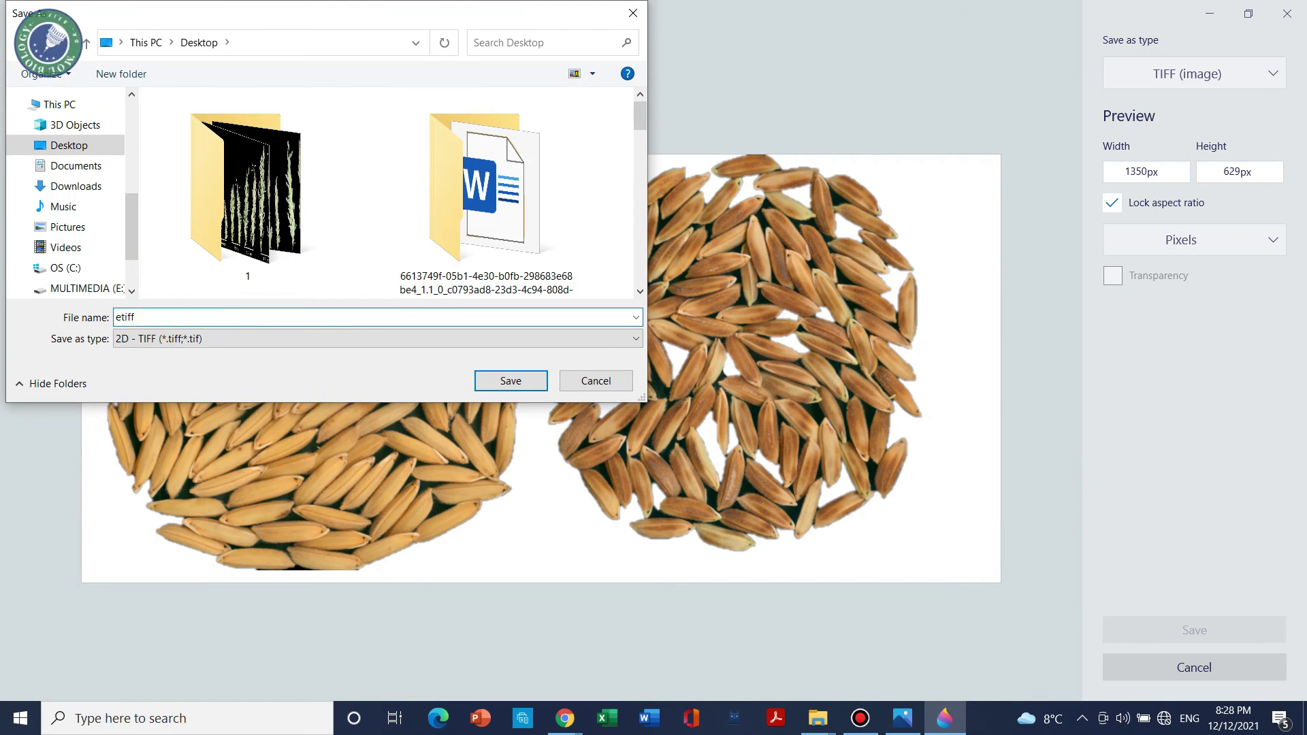
type("xample bg r.")
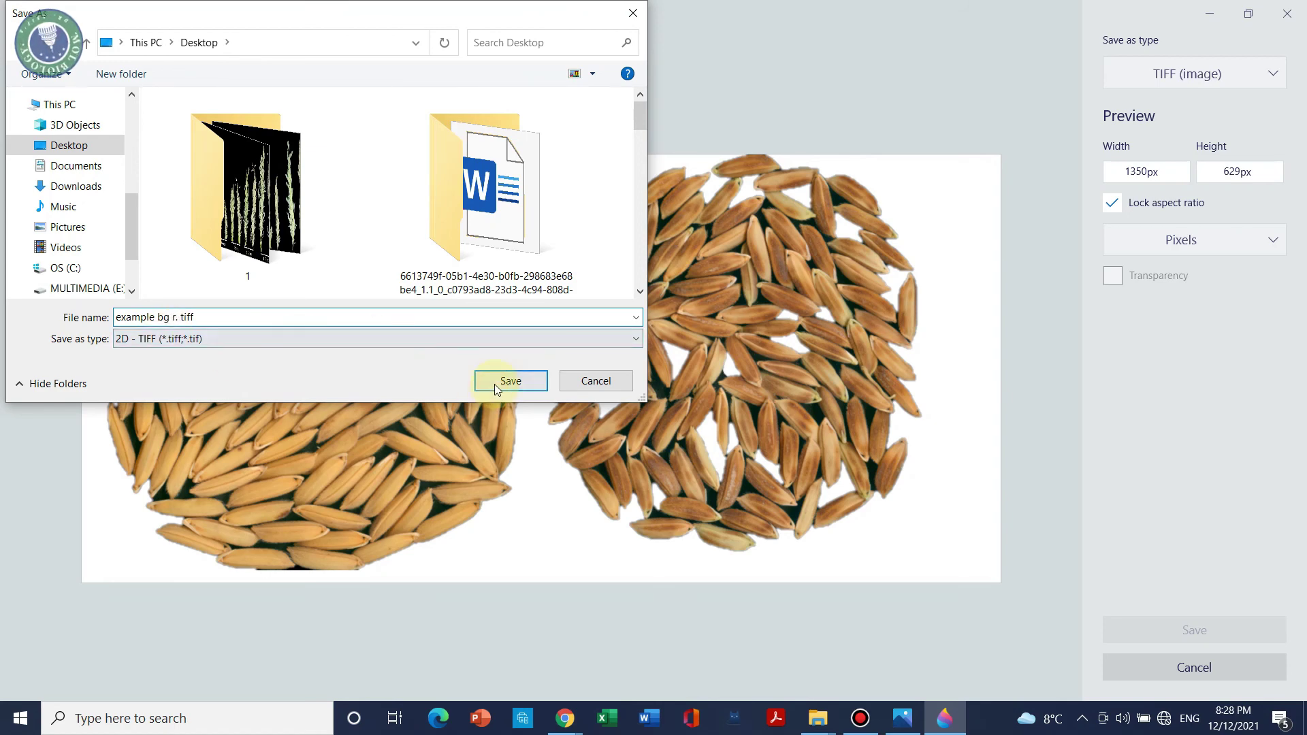
left_click(495, 381)
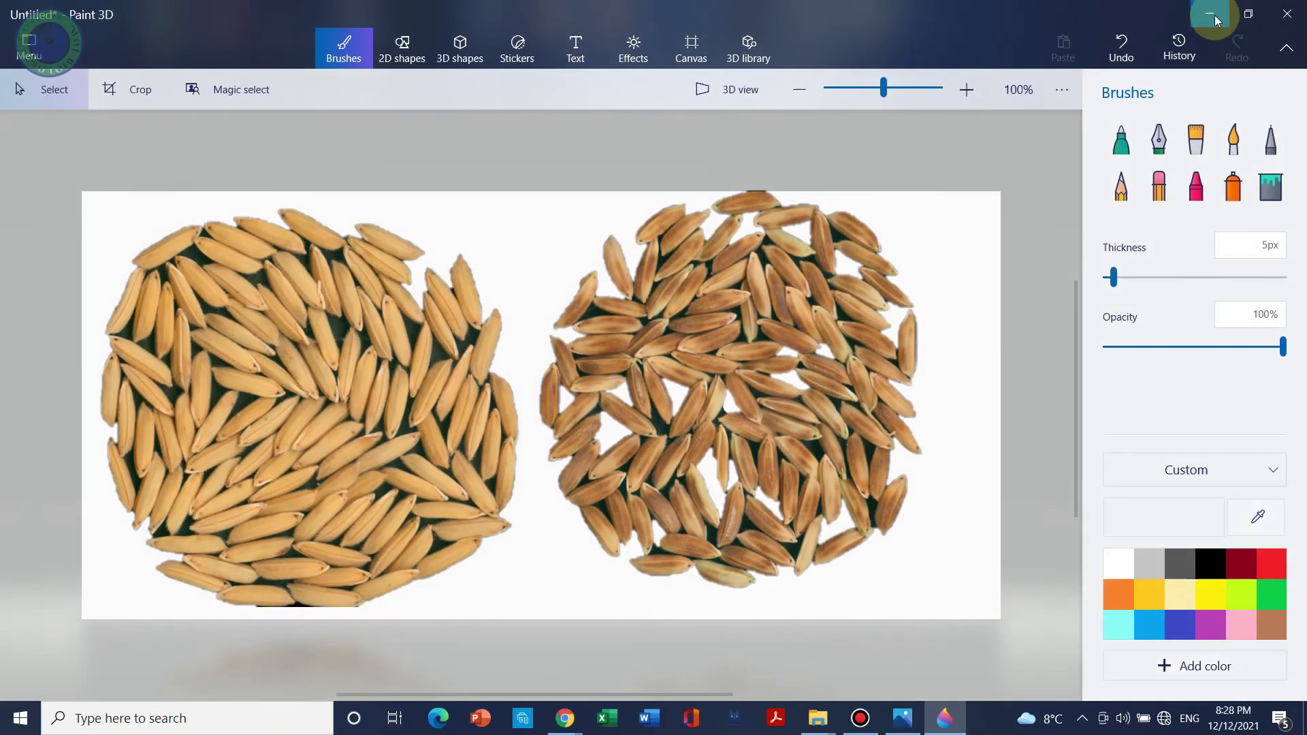
left_click(1211, 14)
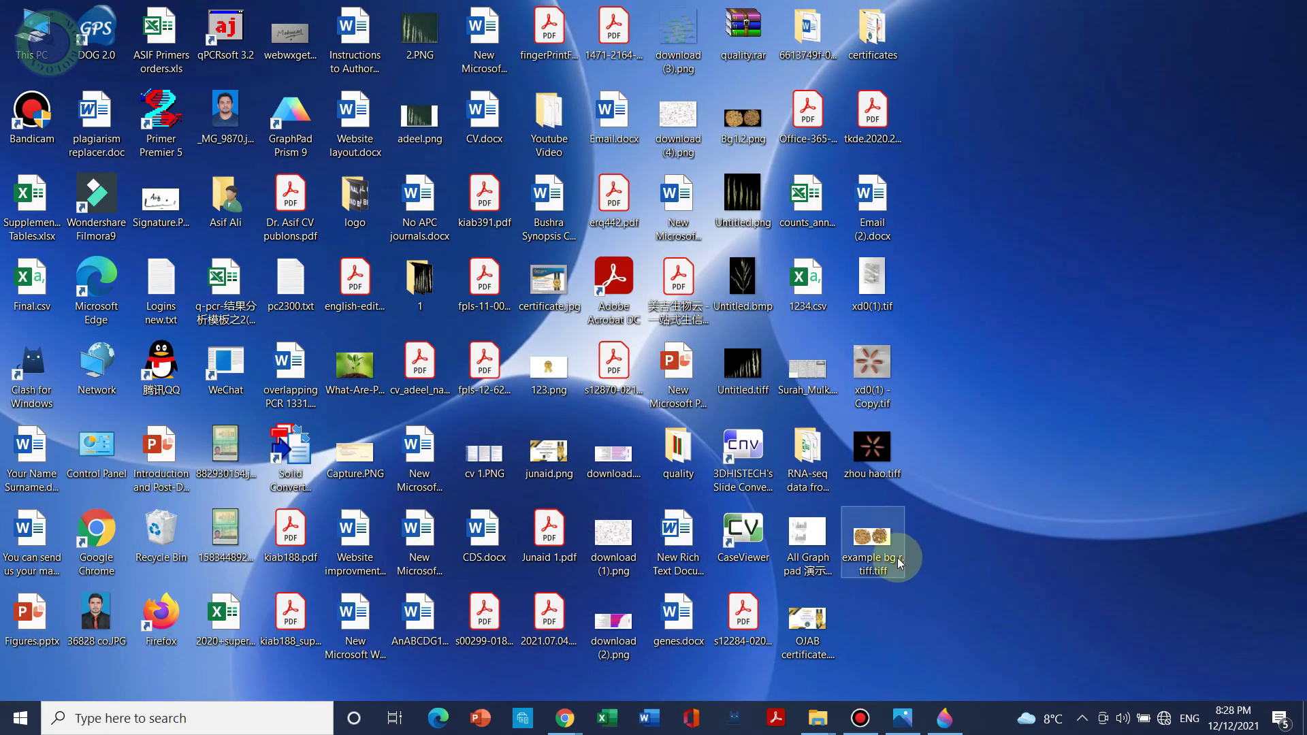
Open example bg r. tiff.tiff in Photos and zoom to inspect the grains on white
double_click(882, 543)
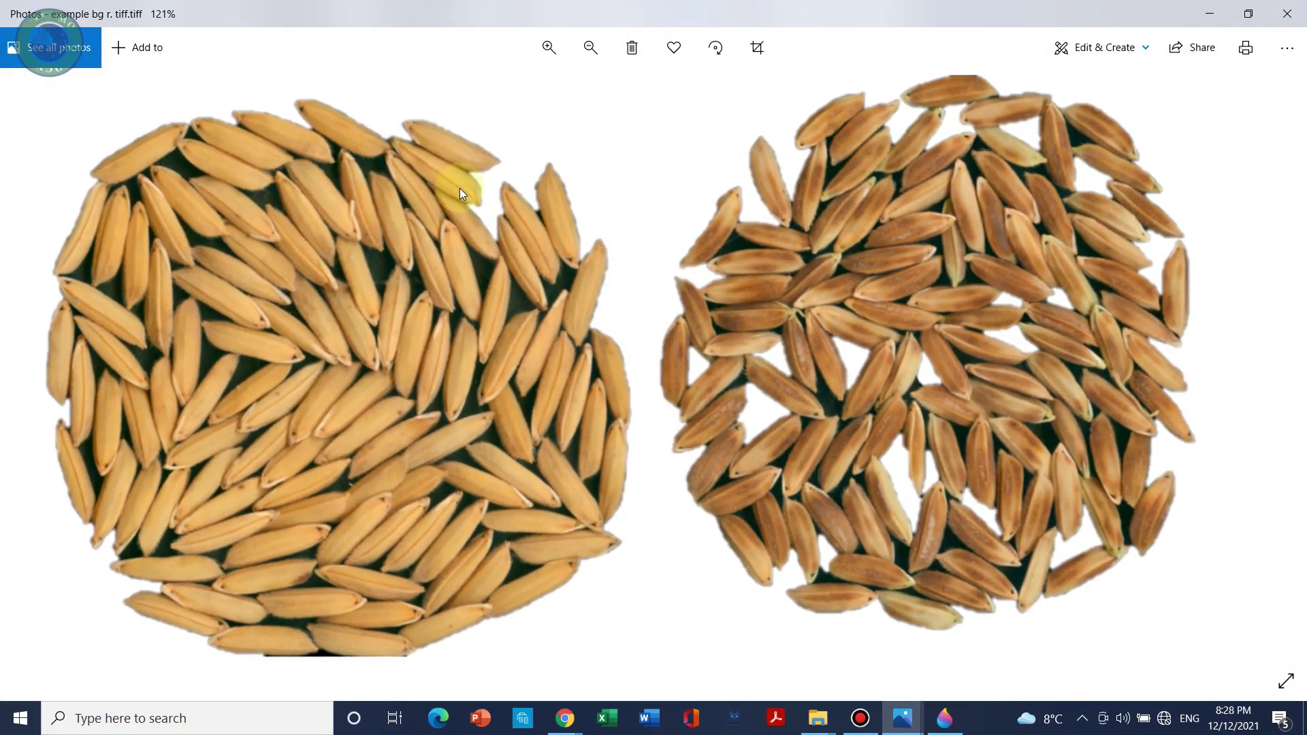
scroll(476, 205, "up", 3)
scroll(520, 271, "down", 3)
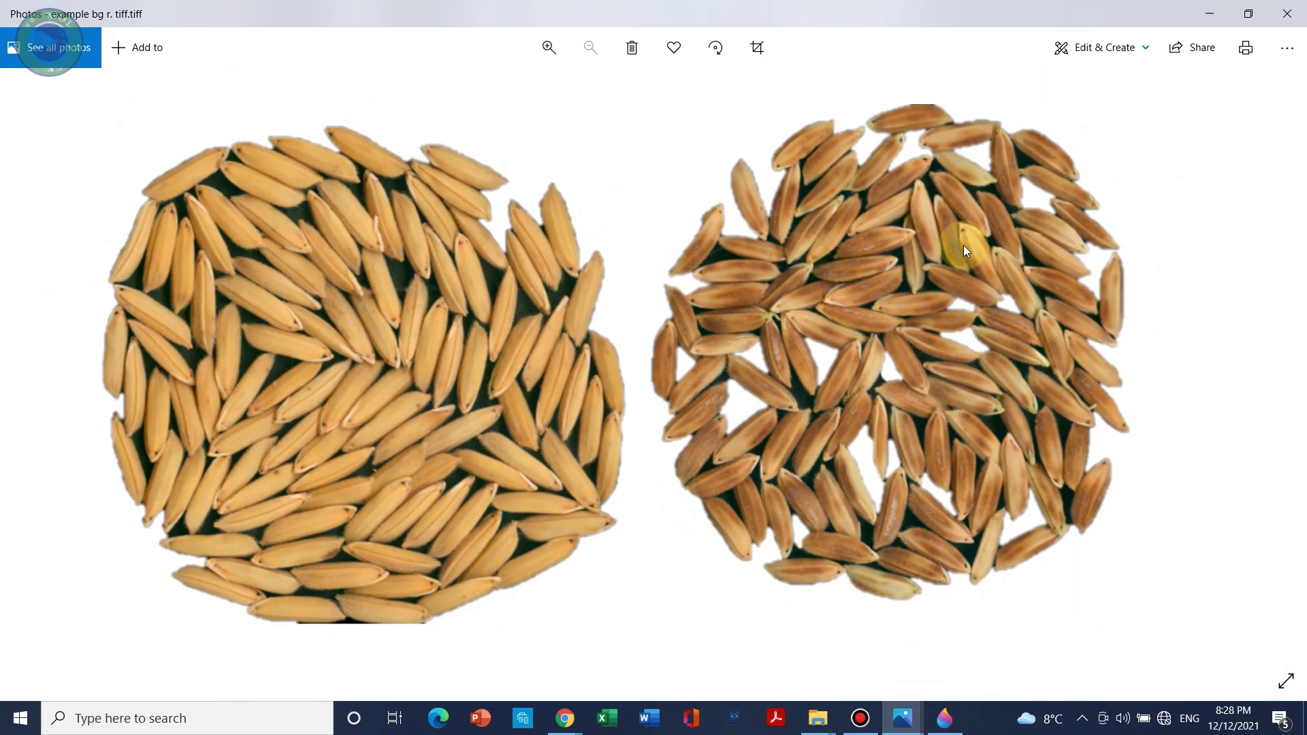
scroll(707, 248, "up", 2)
scroll(741, 268, "down", 2)
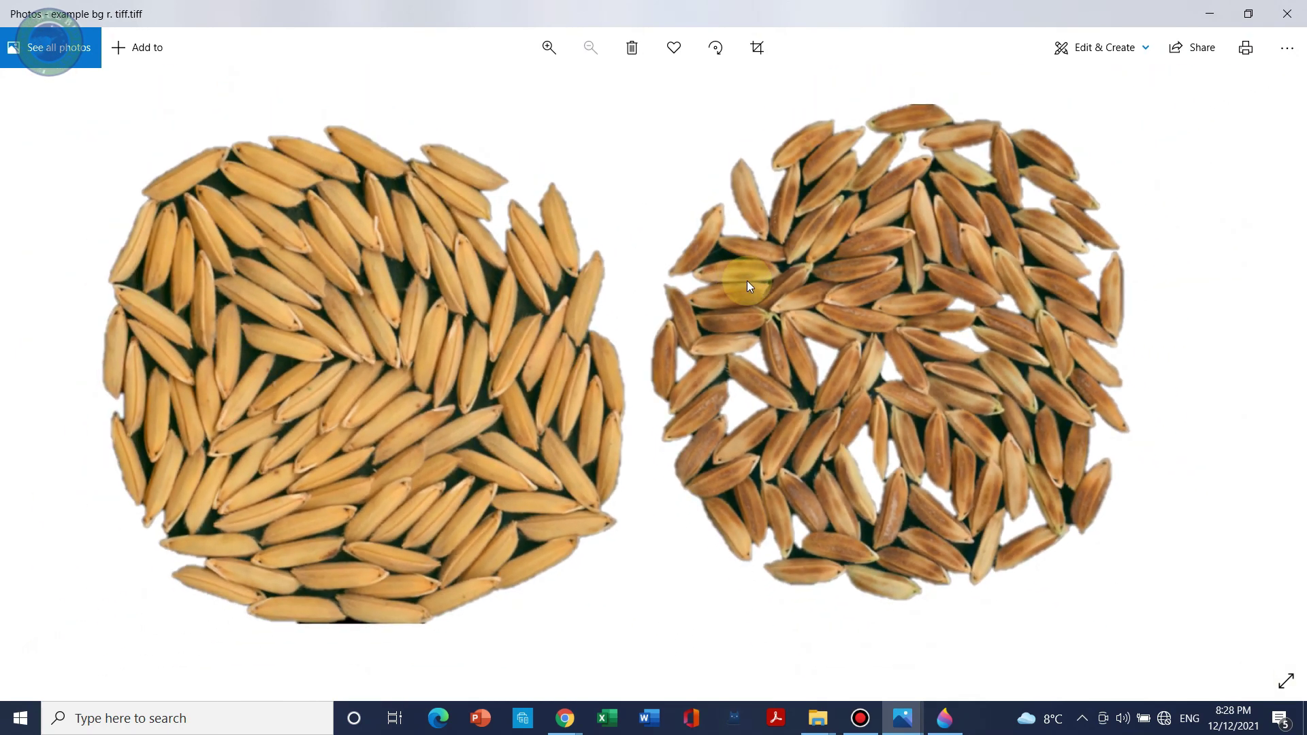